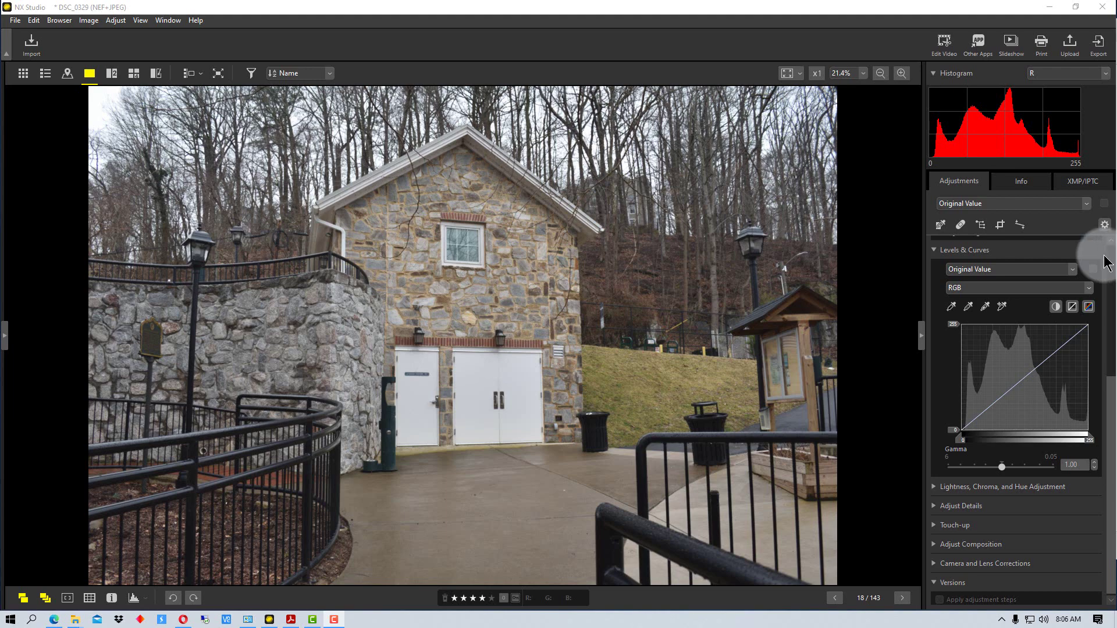
{"action": "left_click", "coordinate": [973, 289]}
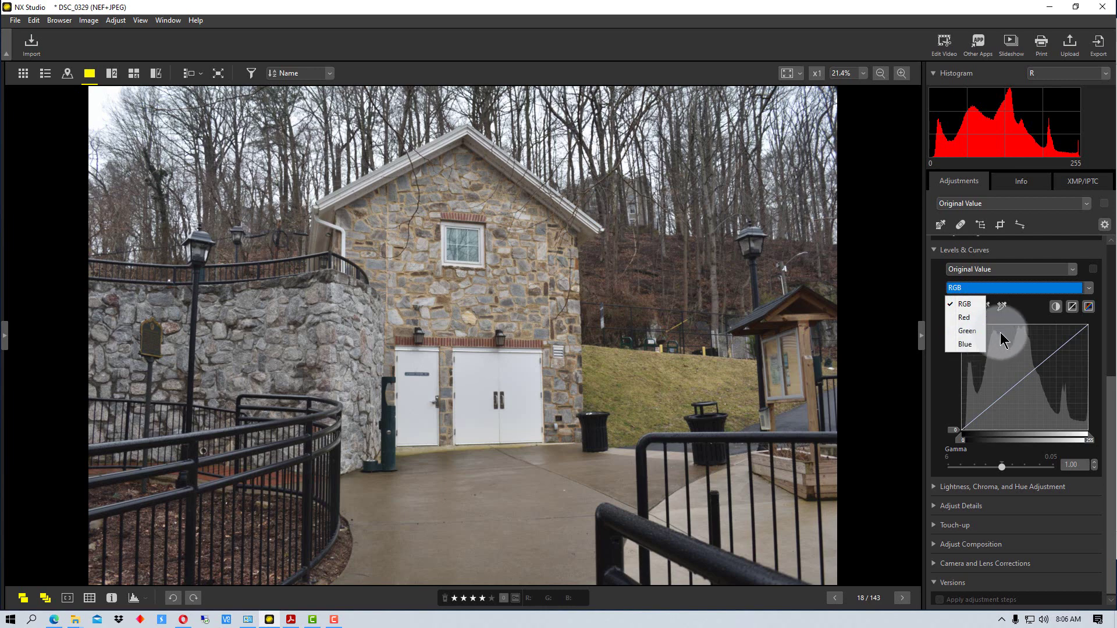
Close the channel list and collapse the White Balance palette
{"action": "left_click", "coordinate": [1110, 387]}
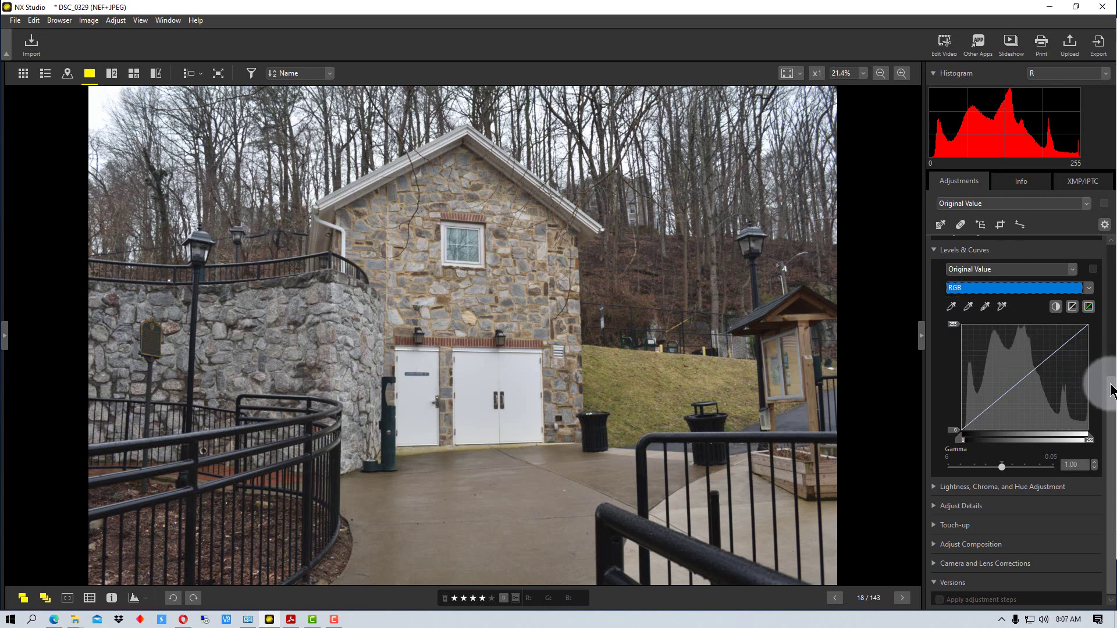
{"action": "scroll", "coordinate": [1110, 386], "scroll_direction": "up", "scroll_amount": 5}
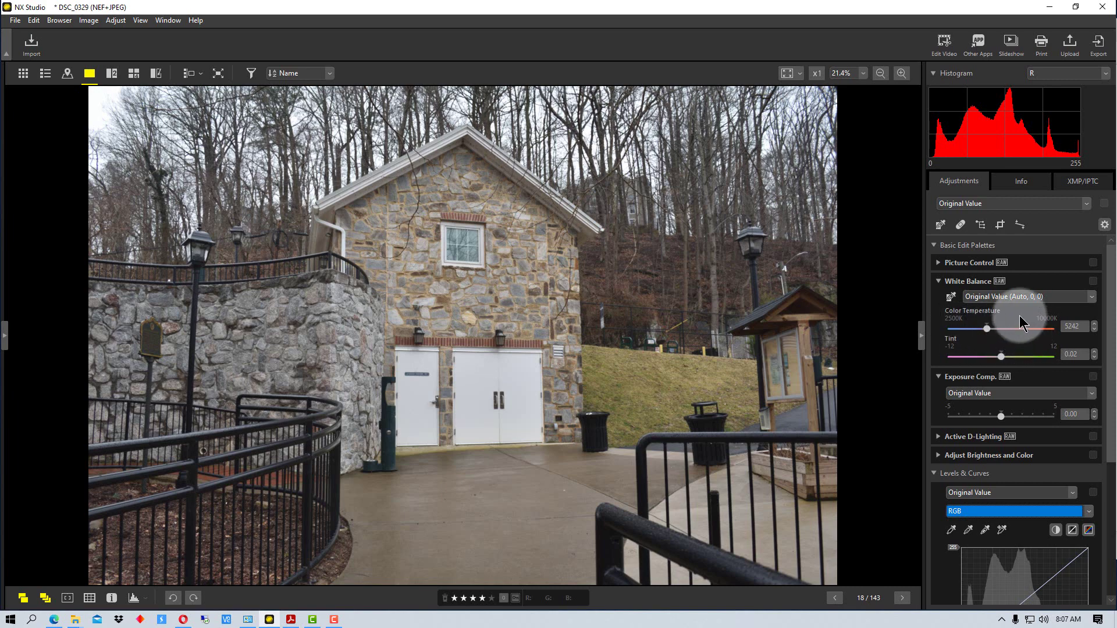
{"action": "left_click", "coordinate": [944, 282]}
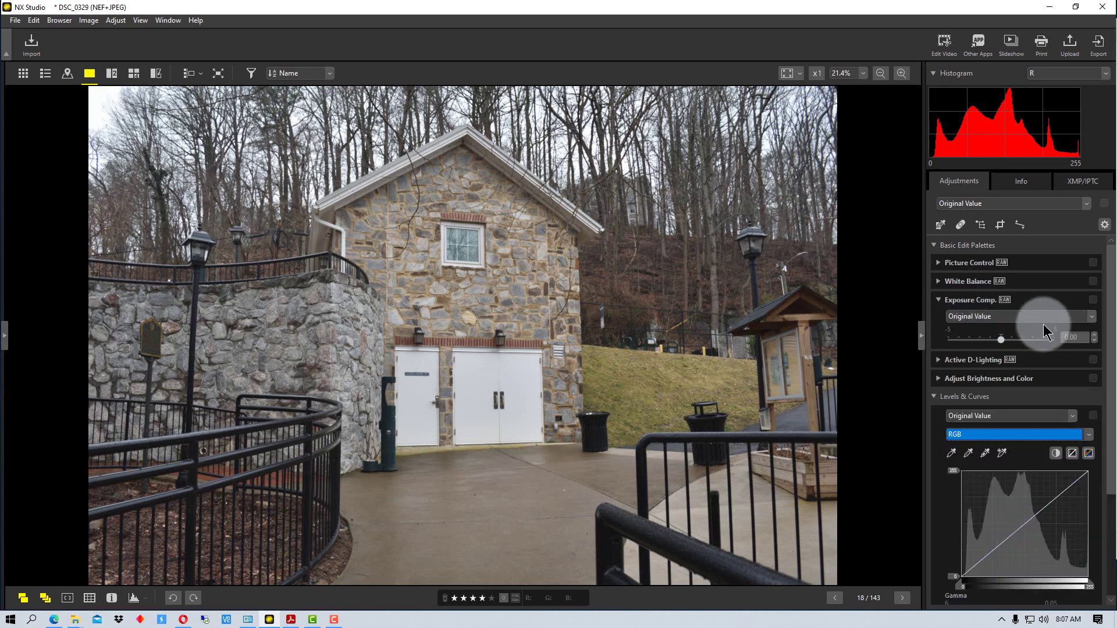
Return to Levels & Curves and check the channel list, keeping RGB selected
{"action": "scroll", "coordinate": [1043, 323], "scroll_direction": "down", "scroll_amount": 4}
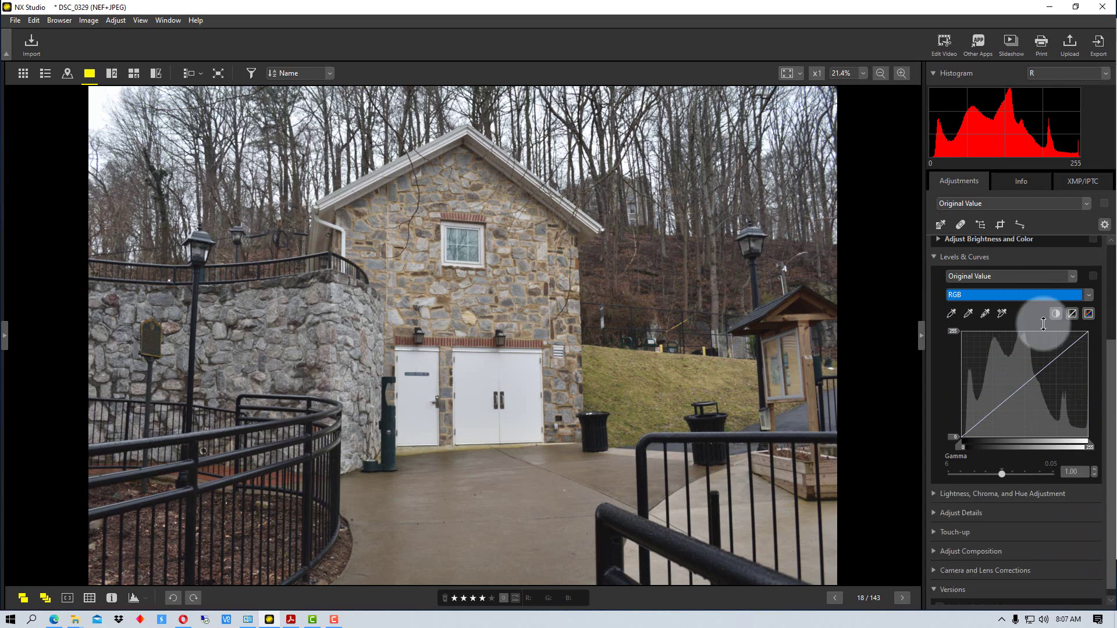
{"action": "scroll", "coordinate": [1043, 314], "scroll_direction": "down", "scroll_amount": 1}
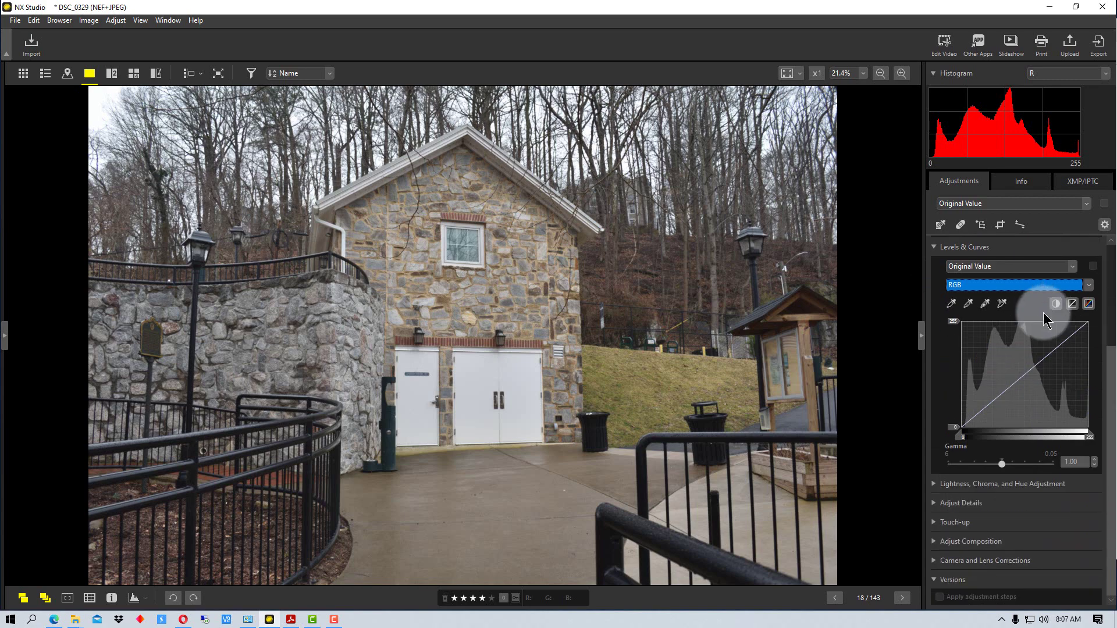
{"action": "left_click", "coordinate": [986, 284]}
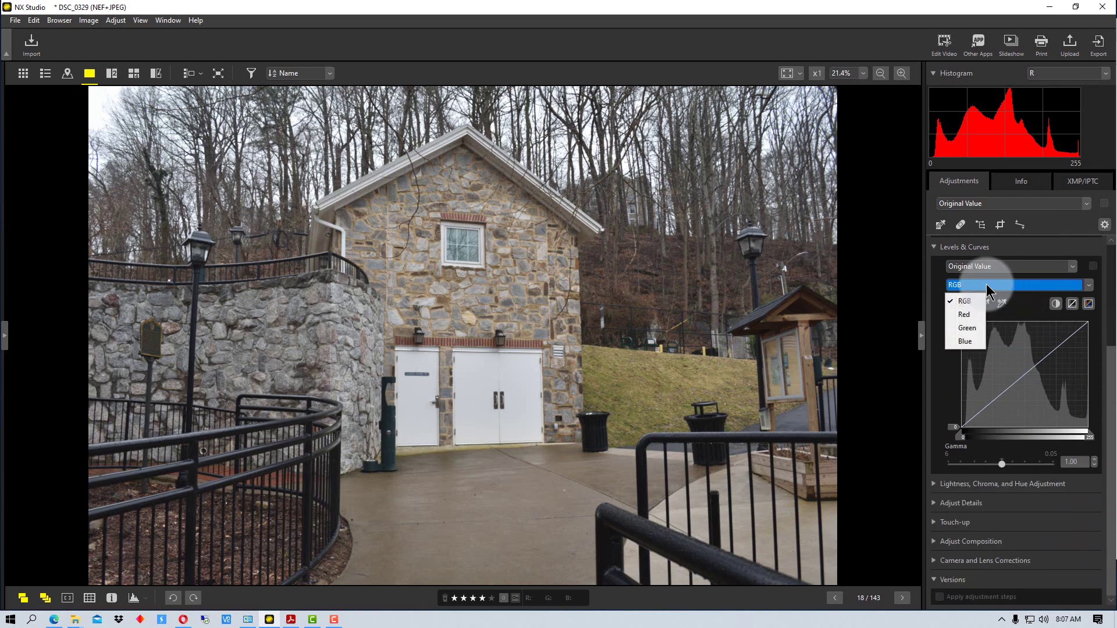
{"action": "left_click", "coordinate": [948, 360]}
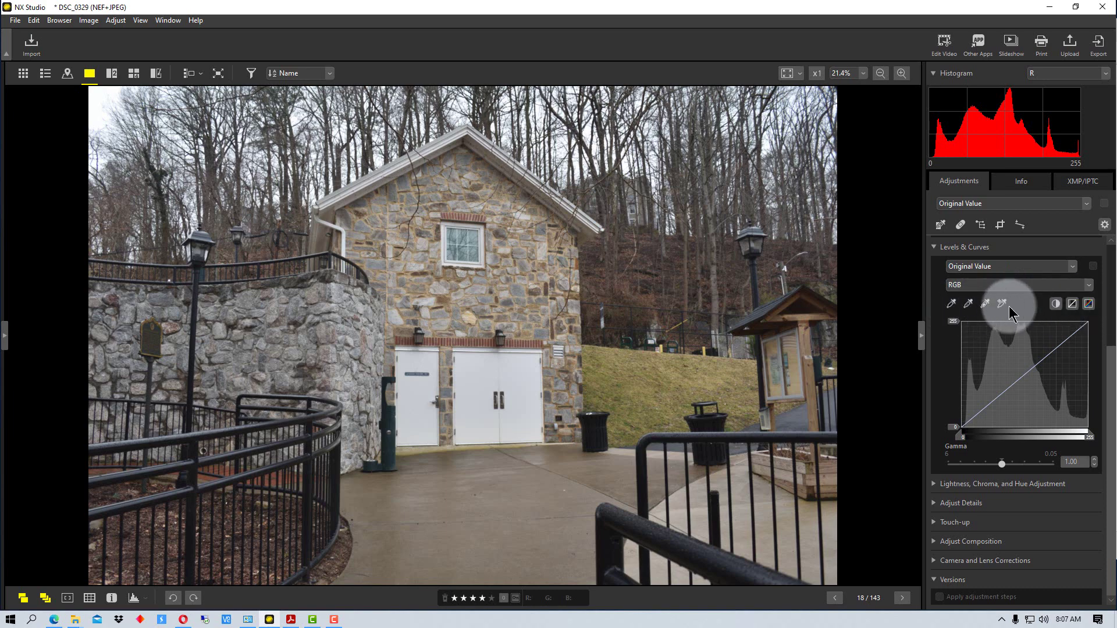
Try Auto Contrast, then reset Levels & Curves to Original Value
{"action": "left_click", "coordinate": [1056, 303]}
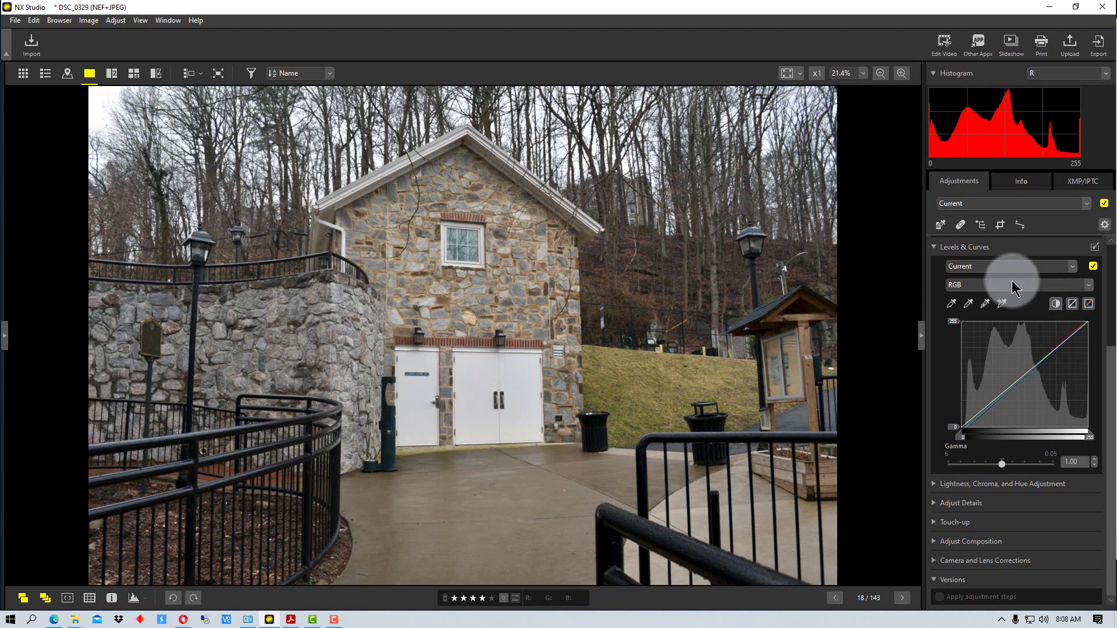
{"action": "left_click", "coordinate": [995, 267]}
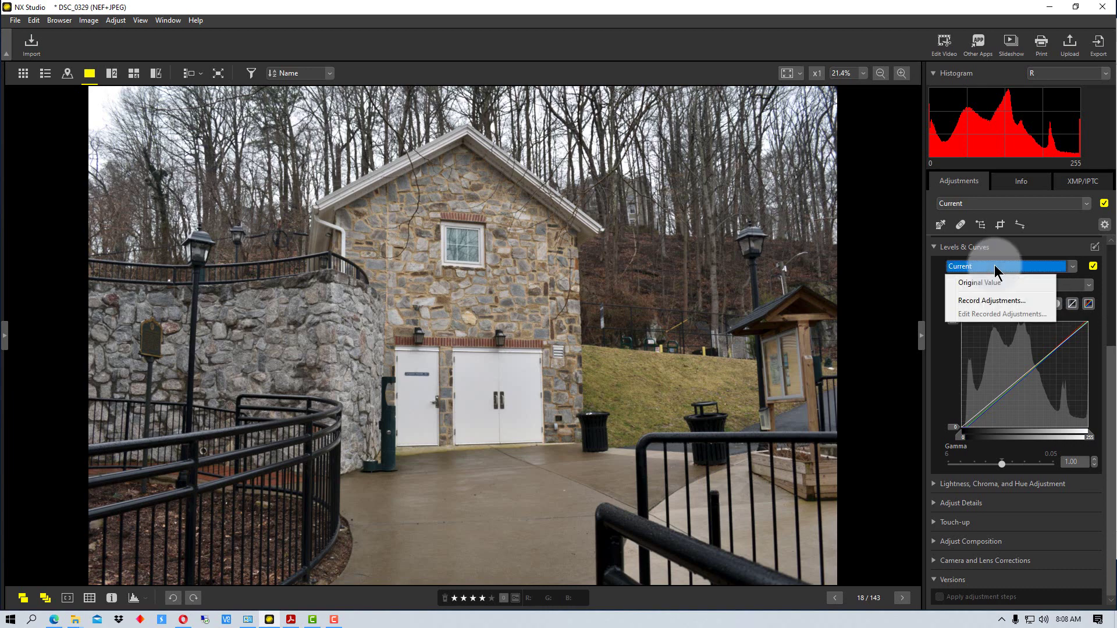
{"action": "left_click", "coordinate": [989, 283]}
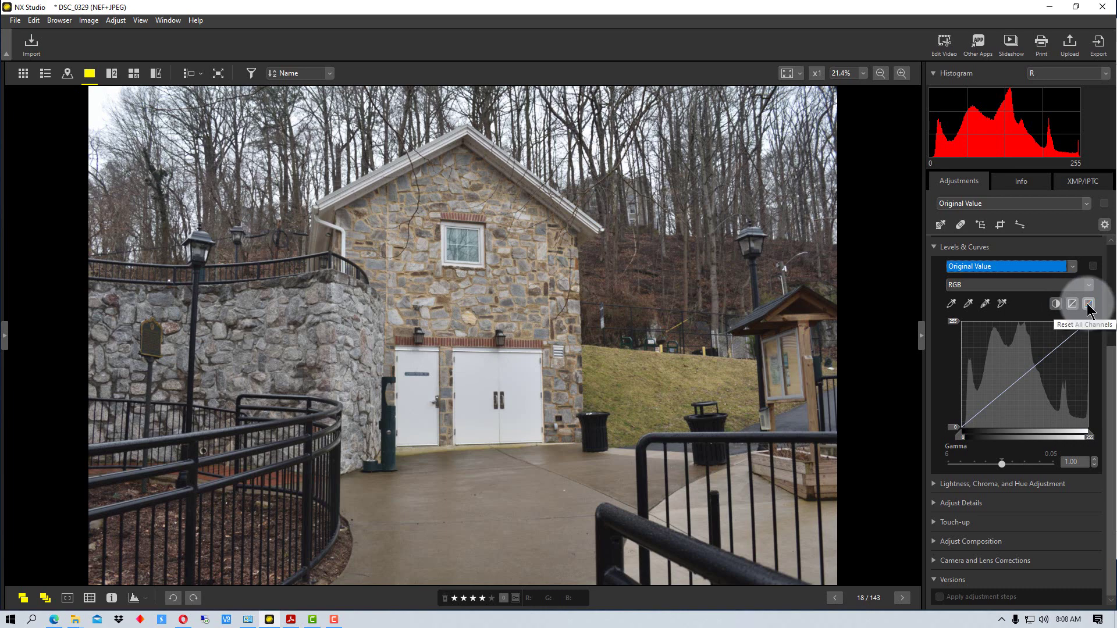
Reopen the Levels & Curves preset list and close it without changing anything
{"action": "left_click", "coordinate": [982, 266]}
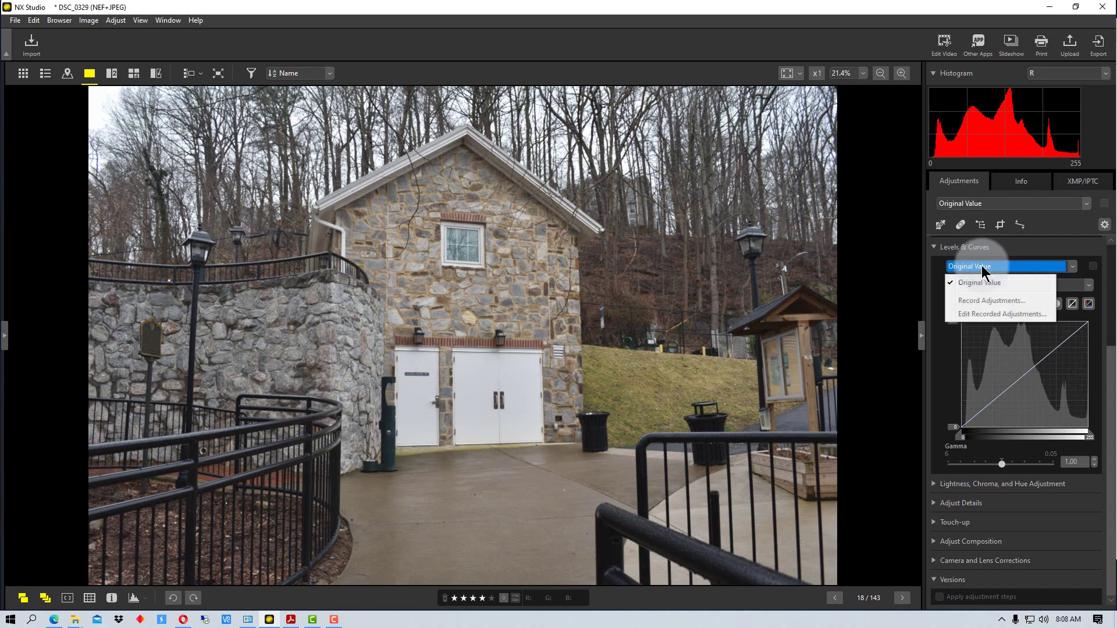
{"action": "left_click", "coordinate": [1002, 263]}
{"action": "left_click", "coordinate": [1003, 263]}
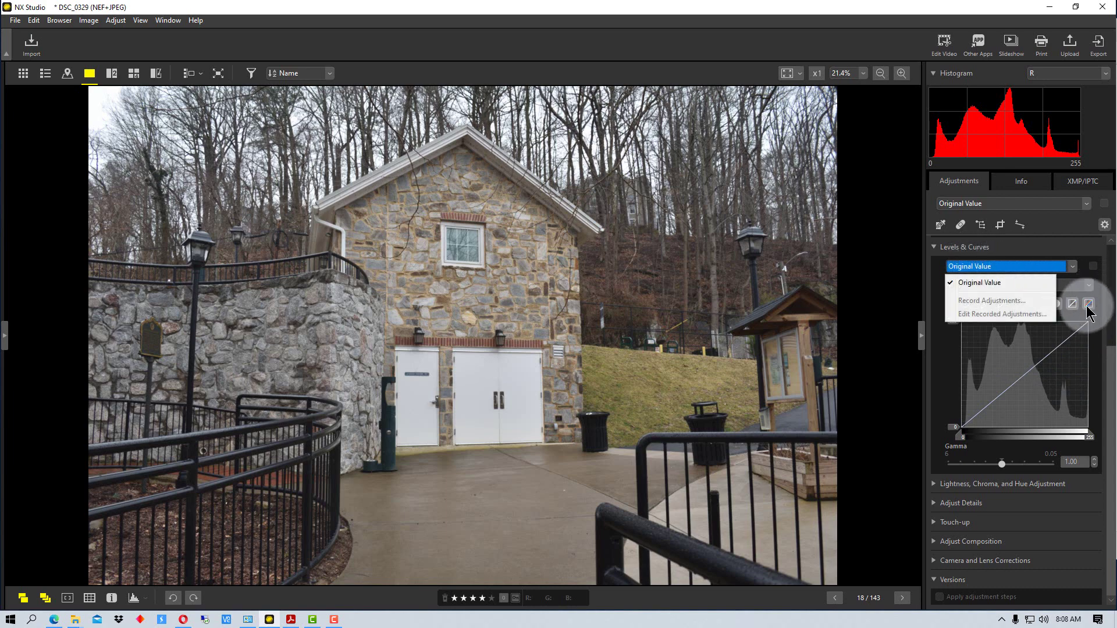
{"action": "left_click", "coordinate": [943, 360]}
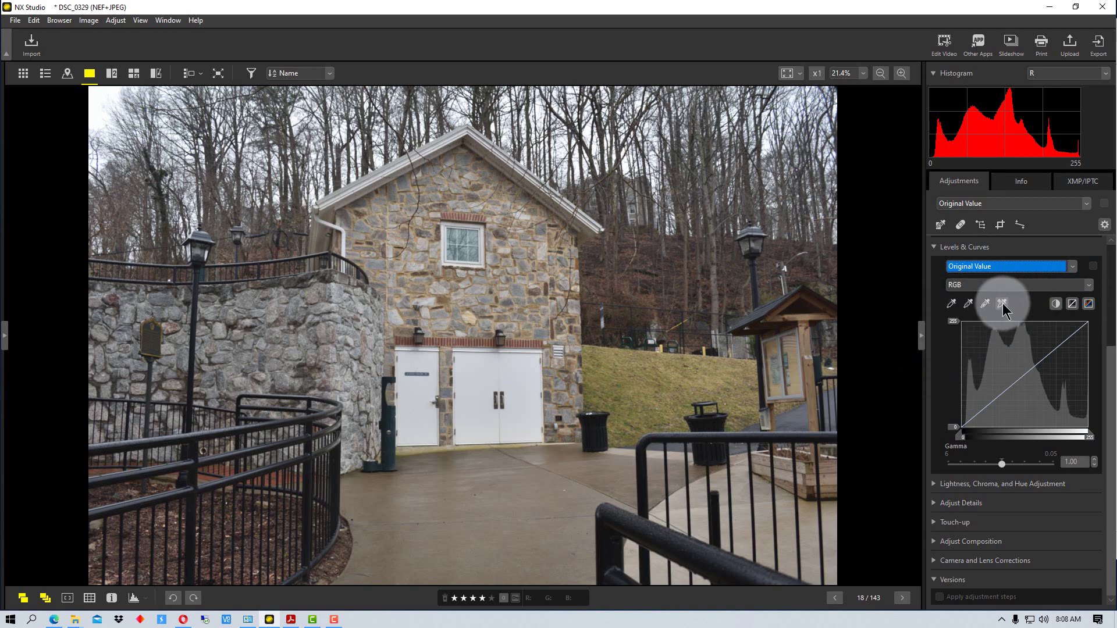
{"action": "left_click", "coordinate": [952, 305]}
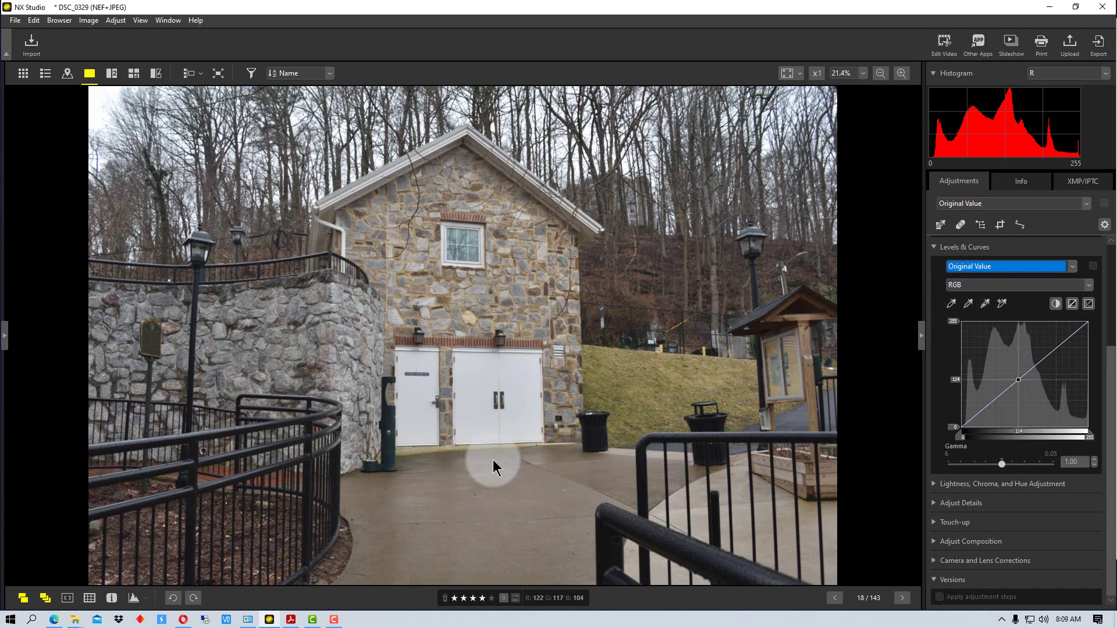
{"action": "left_click", "coordinate": [968, 303]}
{"action": "left_click_drag", "start_coordinate": [494, 480], "coordinate": [612, 272]}
{"action": "left_click", "coordinate": [970, 269]}
{"action": "left_click", "coordinate": [971, 285]}
{"action": "left_click_drag", "start_coordinate": [518, 330], "coordinate": [305, 331]}
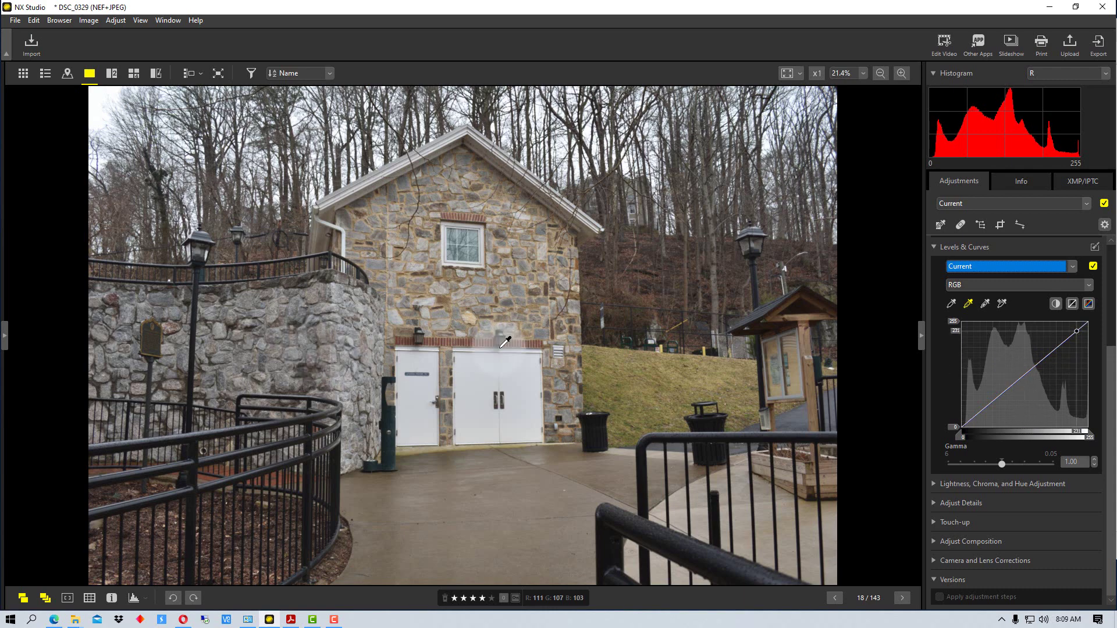
{"action": "left_click", "coordinate": [961, 266]}
{"action": "left_click", "coordinate": [979, 283]}
{"action": "left_click_drag", "start_coordinate": [692, 421], "coordinate": [709, 420]}
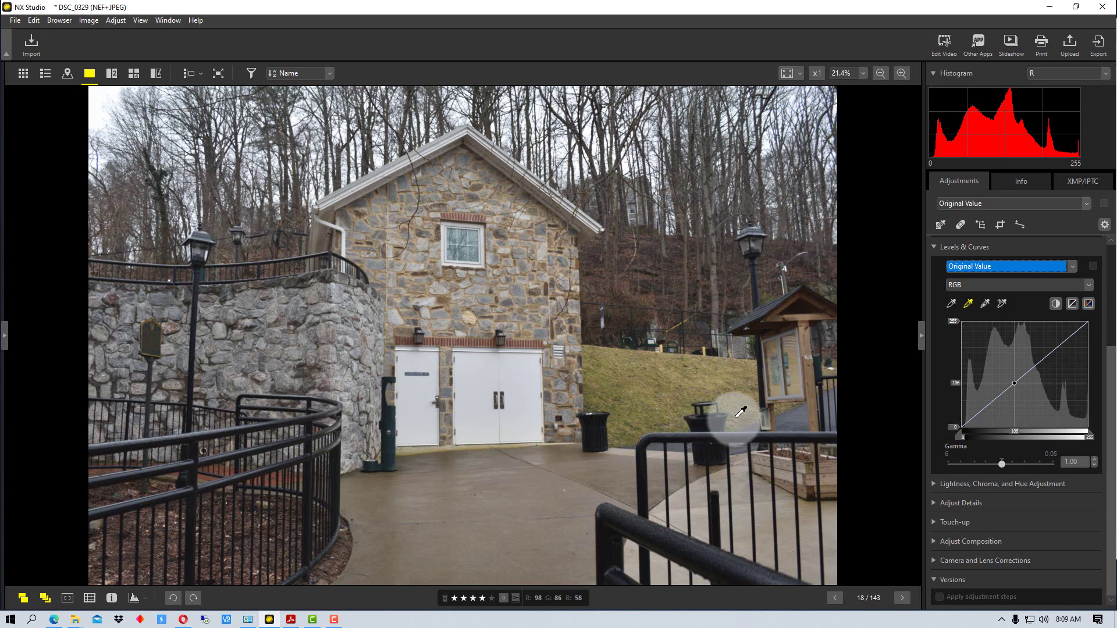
{"action": "left_click", "coordinate": [826, 423]}
{"action": "left_click", "coordinate": [952, 304]}
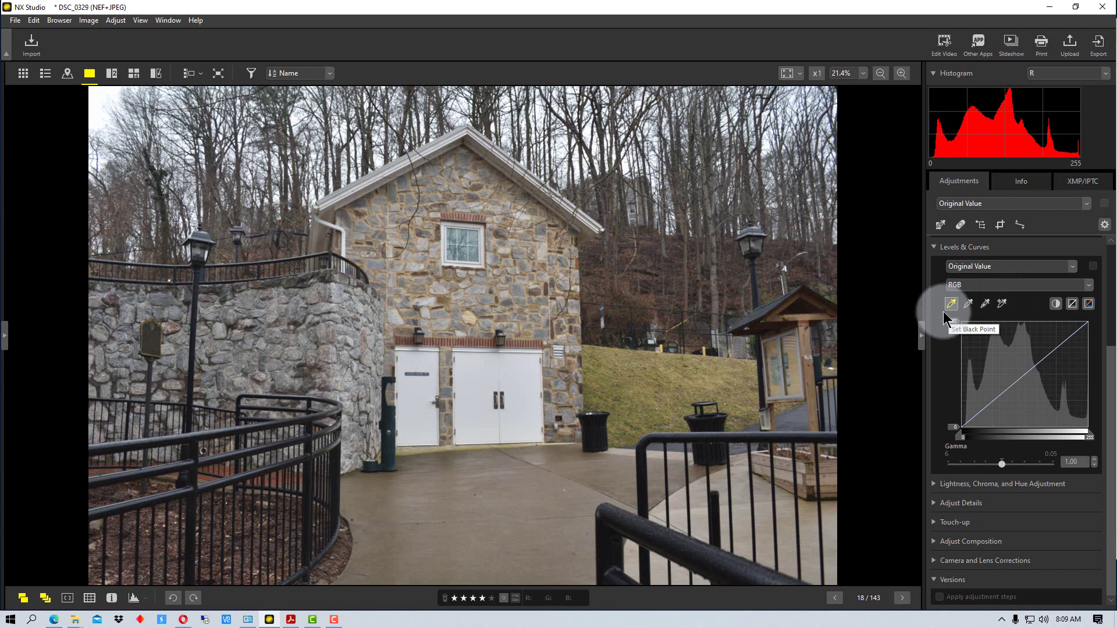
{"action": "left_click", "coordinate": [609, 553]}
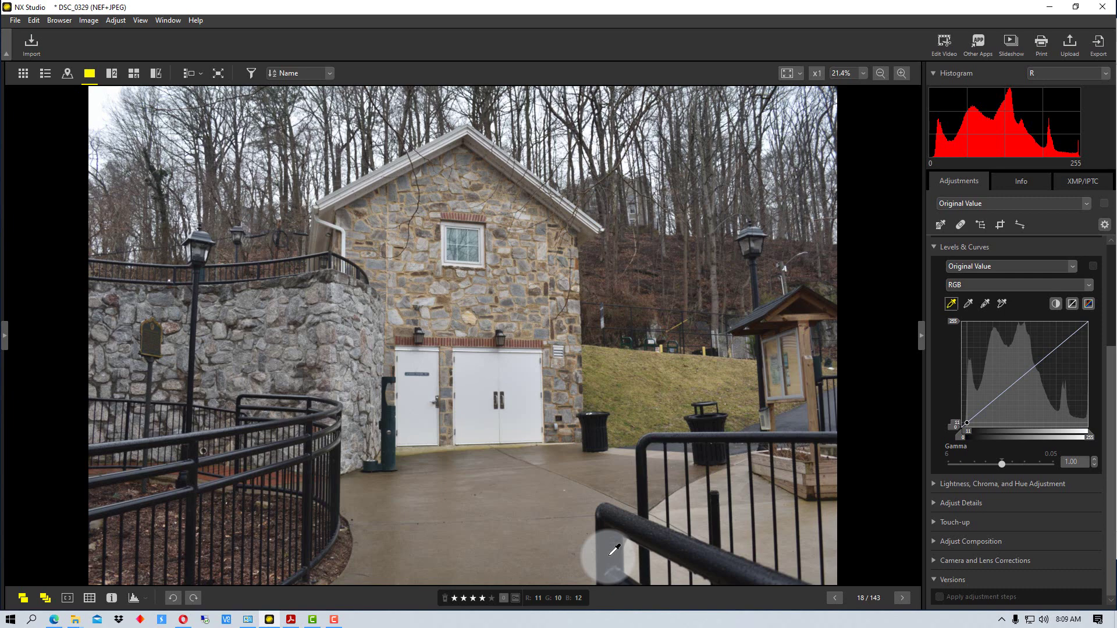
{"action": "left_click_drag", "start_coordinate": [615, 549], "coordinate": [615, 548]}
{"action": "left_click_drag", "start_coordinate": [615, 549], "coordinate": [527, 493]}
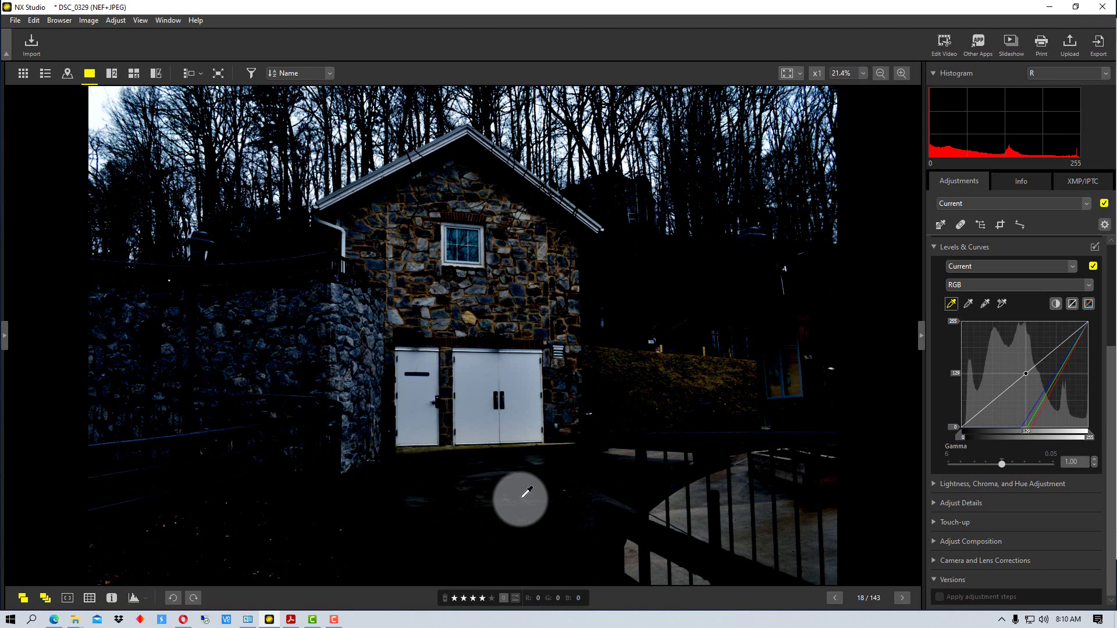
{"action": "left_click", "coordinate": [527, 493]}
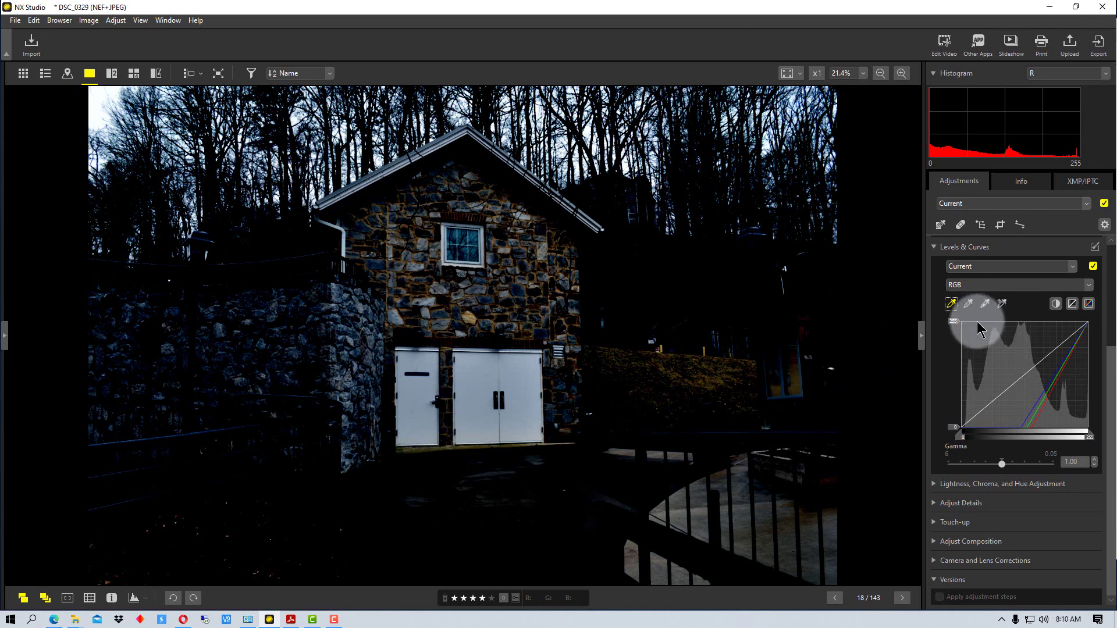
{"action": "left_click", "coordinate": [630, 523]}
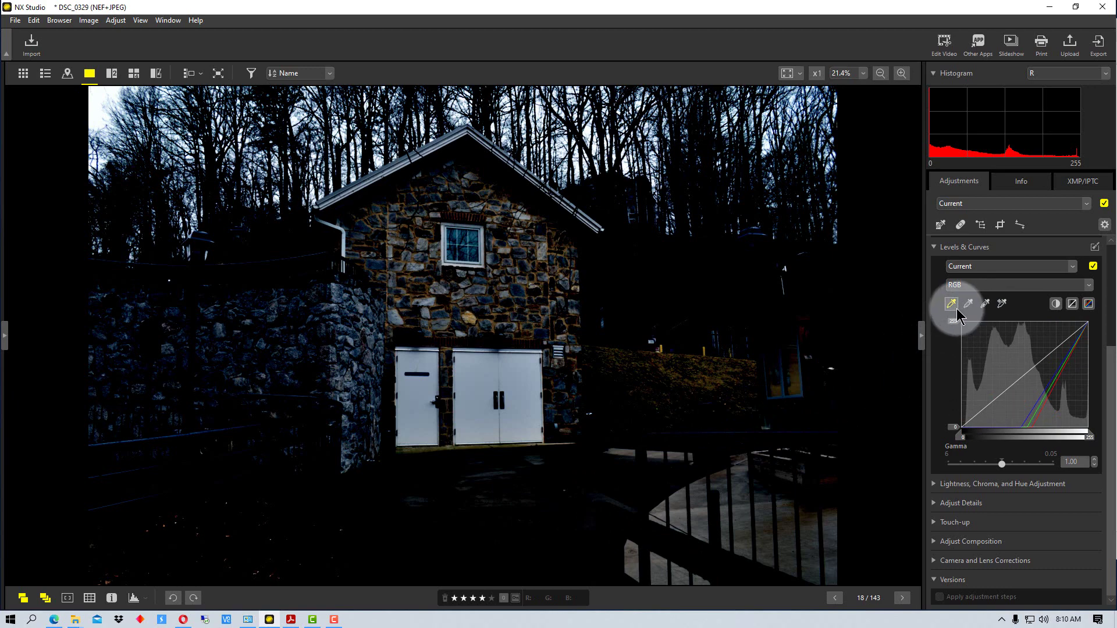
{"action": "left_click", "coordinate": [993, 266]}
{"action": "left_click", "coordinate": [992, 284]}
{"action": "left_click", "coordinate": [612, 567]}
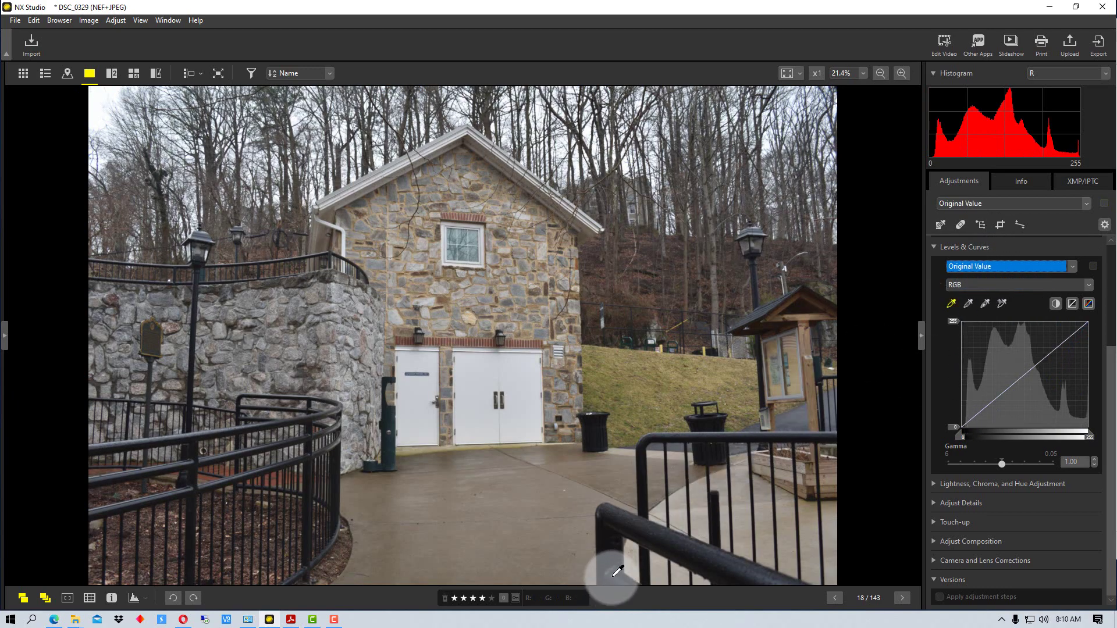
{"action": "left_click", "coordinate": [613, 559]}
{"action": "left_click", "coordinate": [740, 366]}
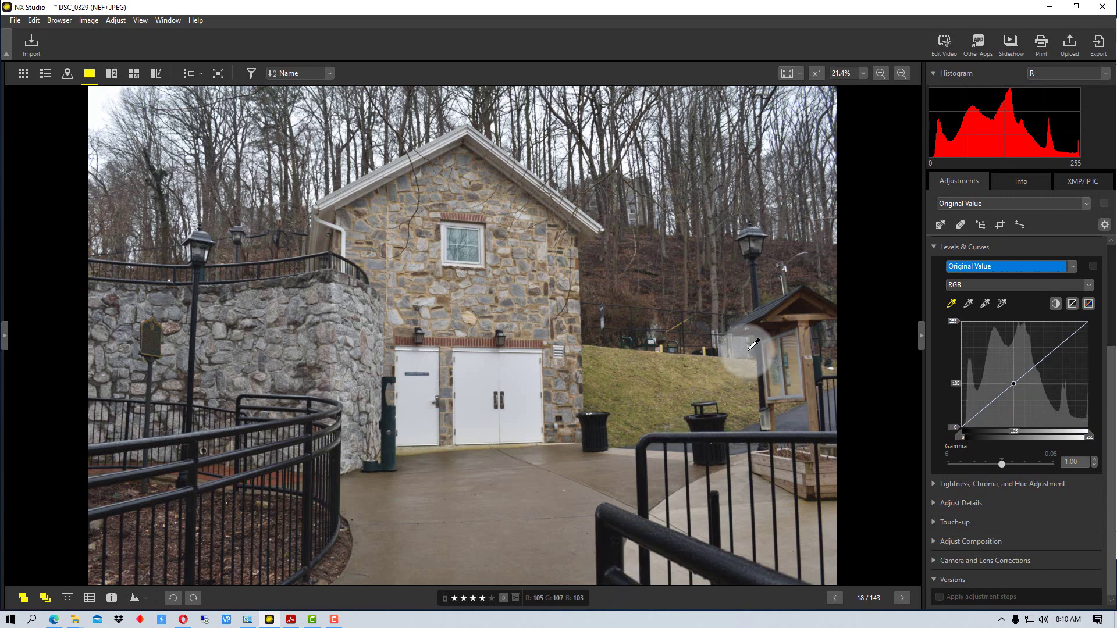
{"action": "left_click", "coordinate": [759, 361]}
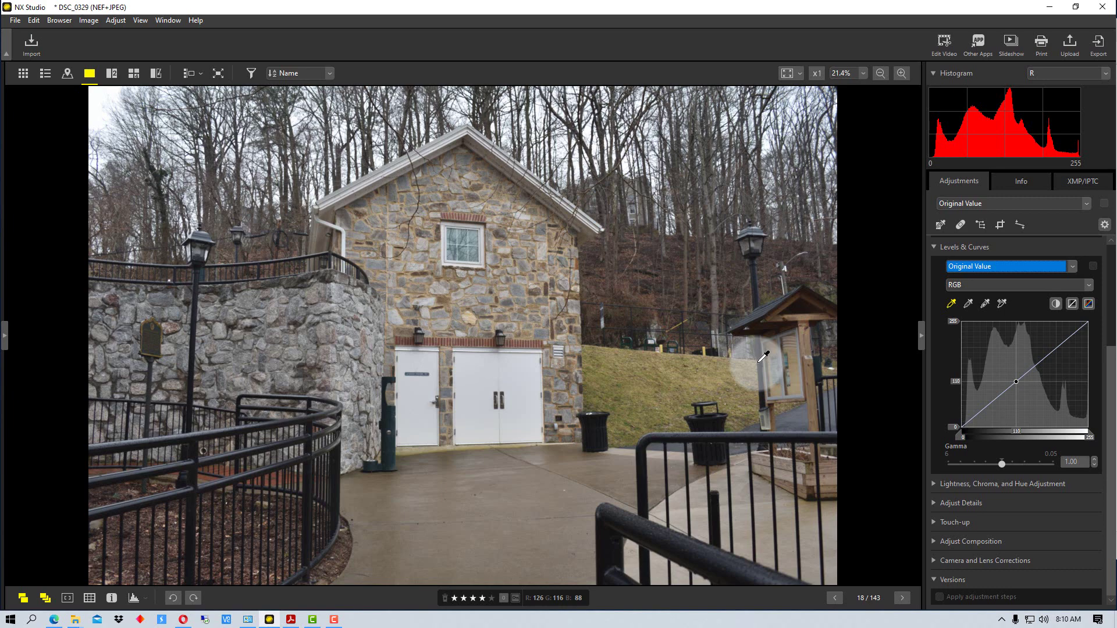
Try a white point sampled from the white door, reset to Original Value, and choose Add Anchor Point
{"action": "left_click", "coordinate": [986, 304]}
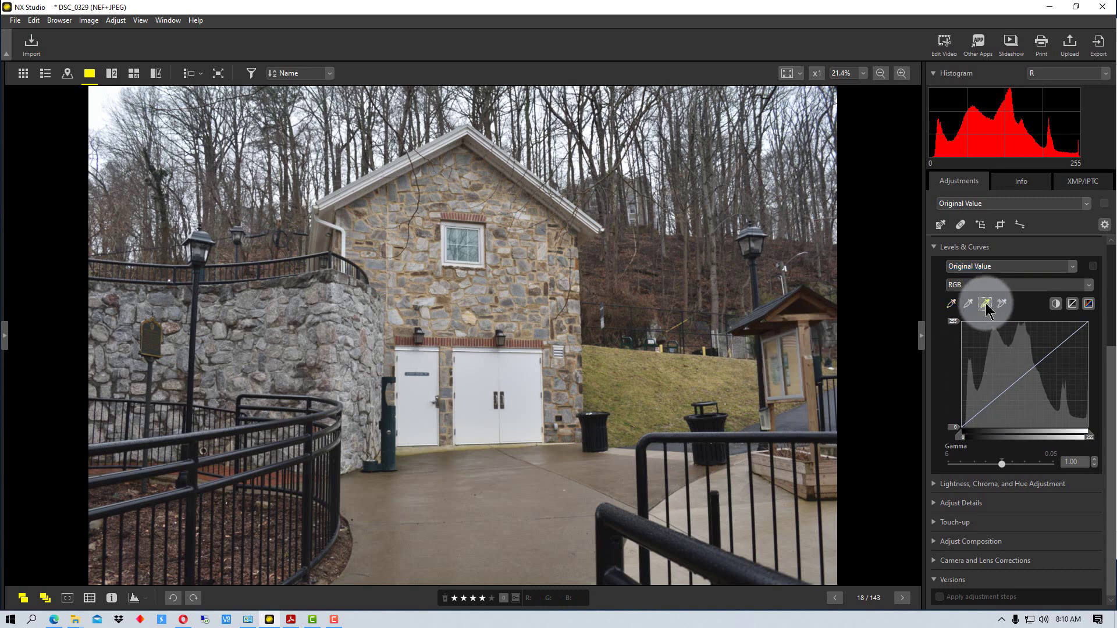
{"action": "left_click", "coordinate": [519, 375]}
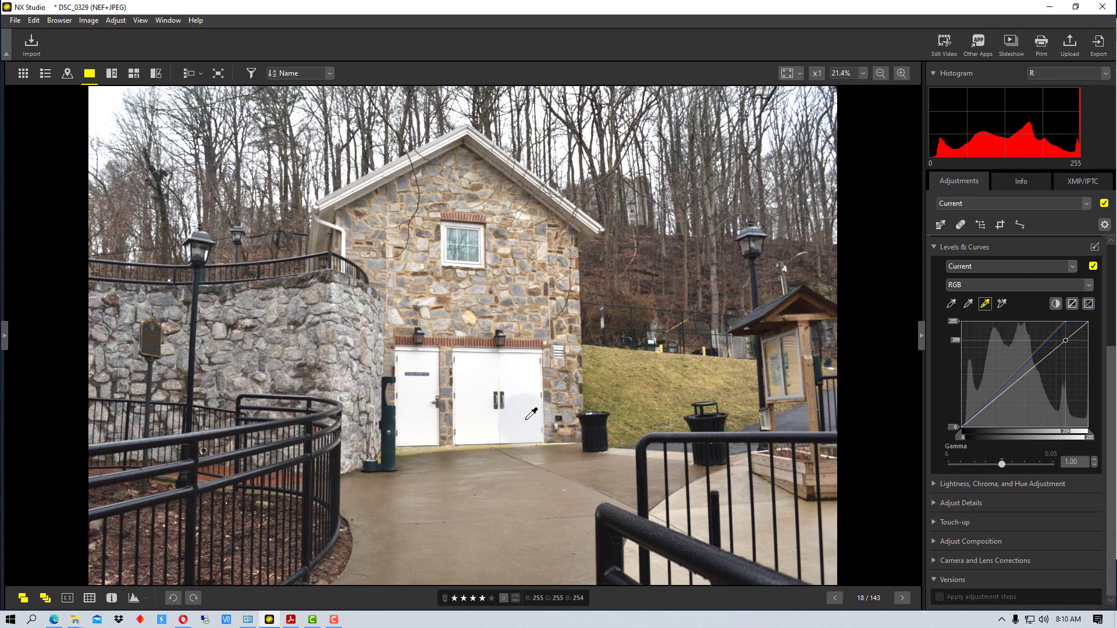
{"action": "left_click", "coordinate": [986, 267]}
{"action": "left_click", "coordinate": [989, 283]}
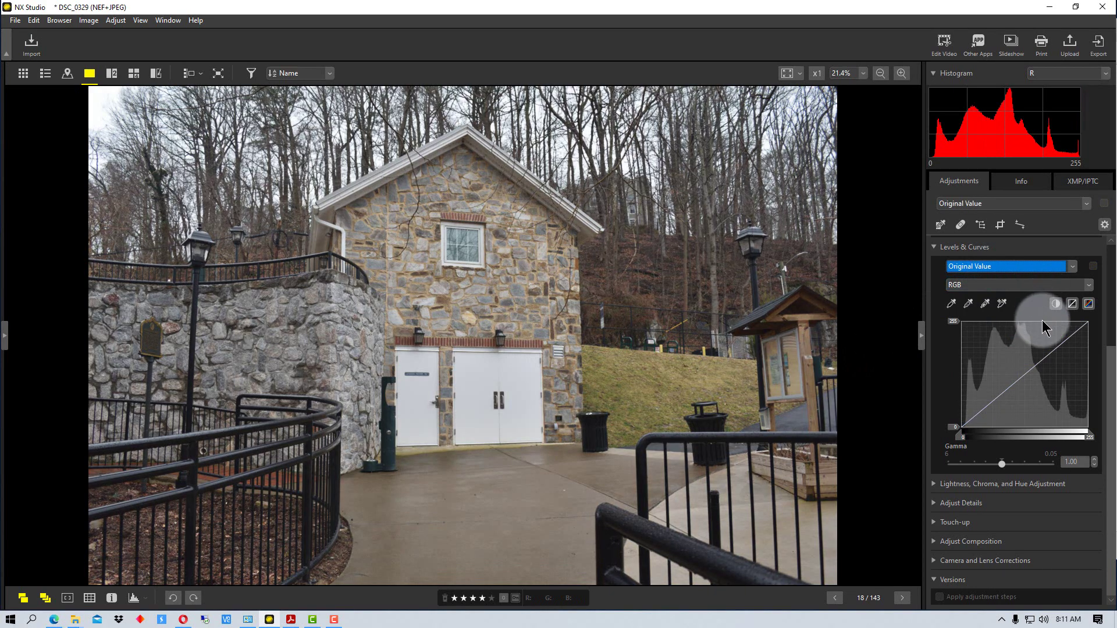
{"action": "left_click", "coordinate": [1001, 304]}
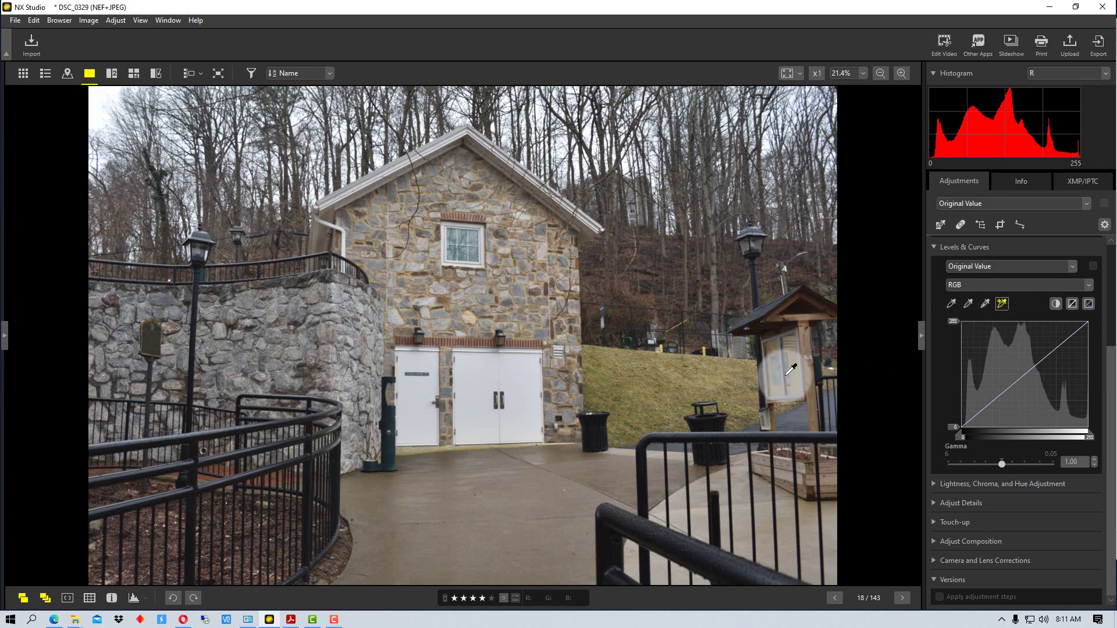
{"action": "left_click", "coordinate": [617, 455]}
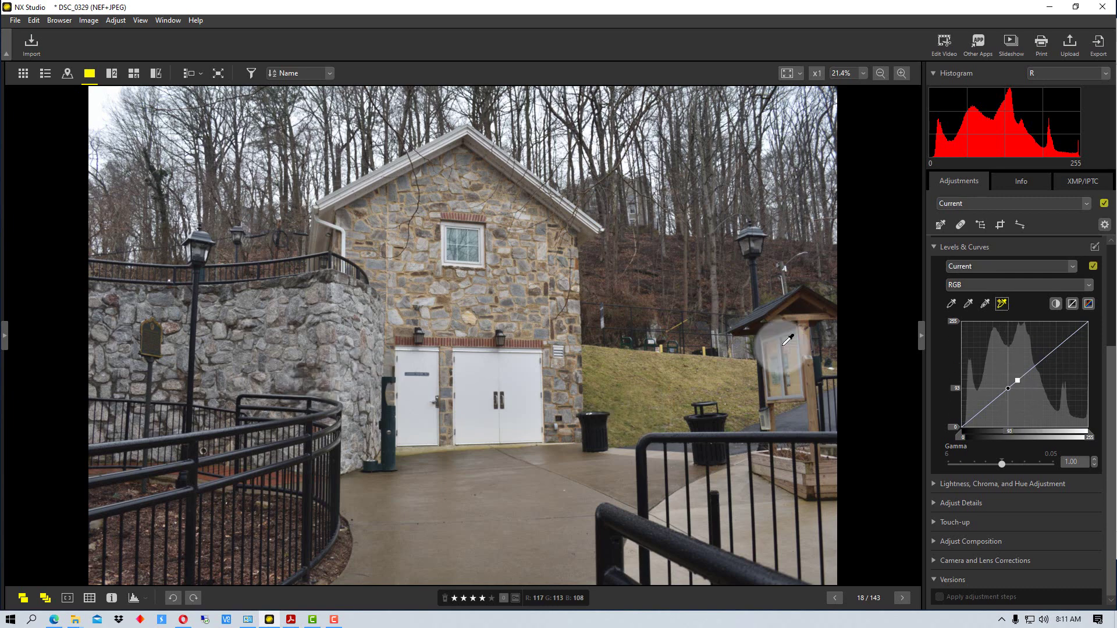
{"action": "left_click", "coordinate": [1025, 381]}
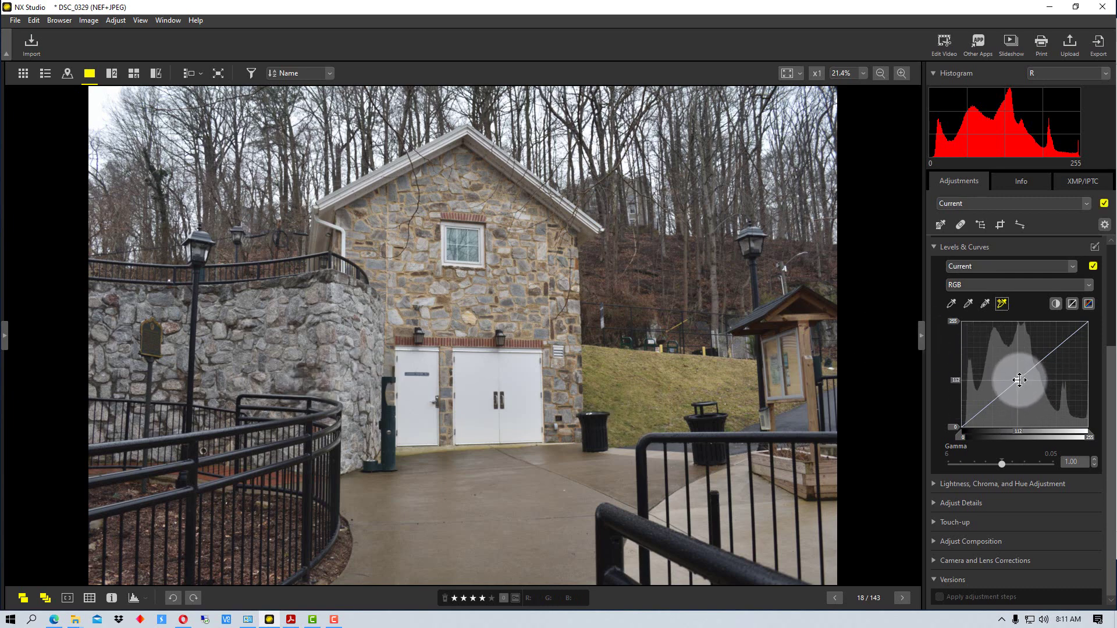
{"action": "left_click", "coordinate": [1031, 375]}
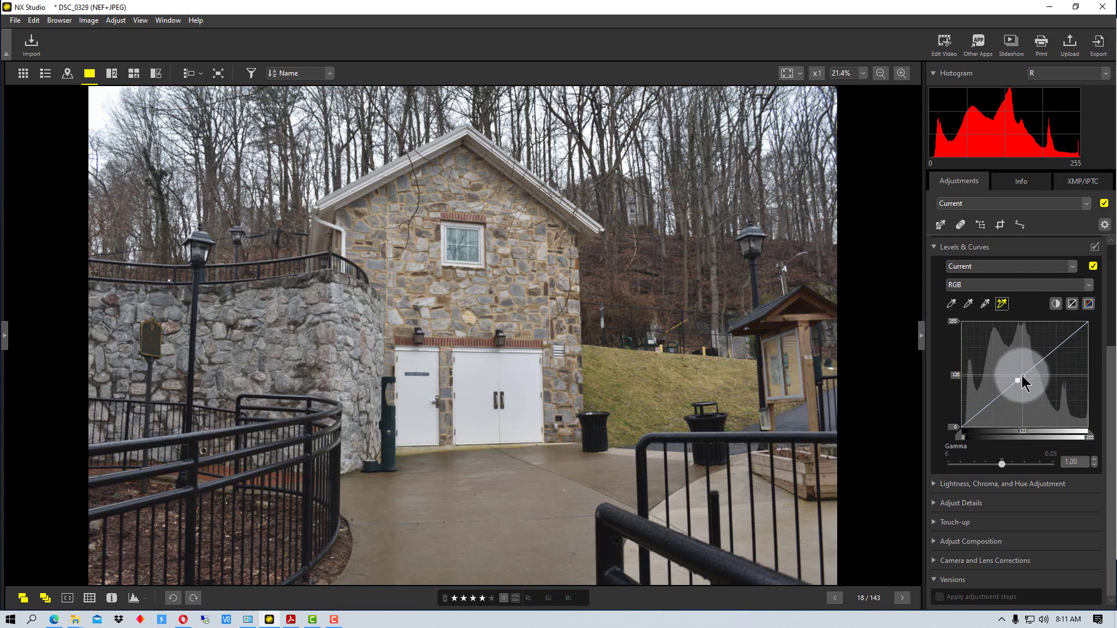
{"action": "left_click", "coordinate": [1046, 391]}
{"action": "left_click_drag", "start_coordinate": [1045, 393], "coordinate": [964, 340]}
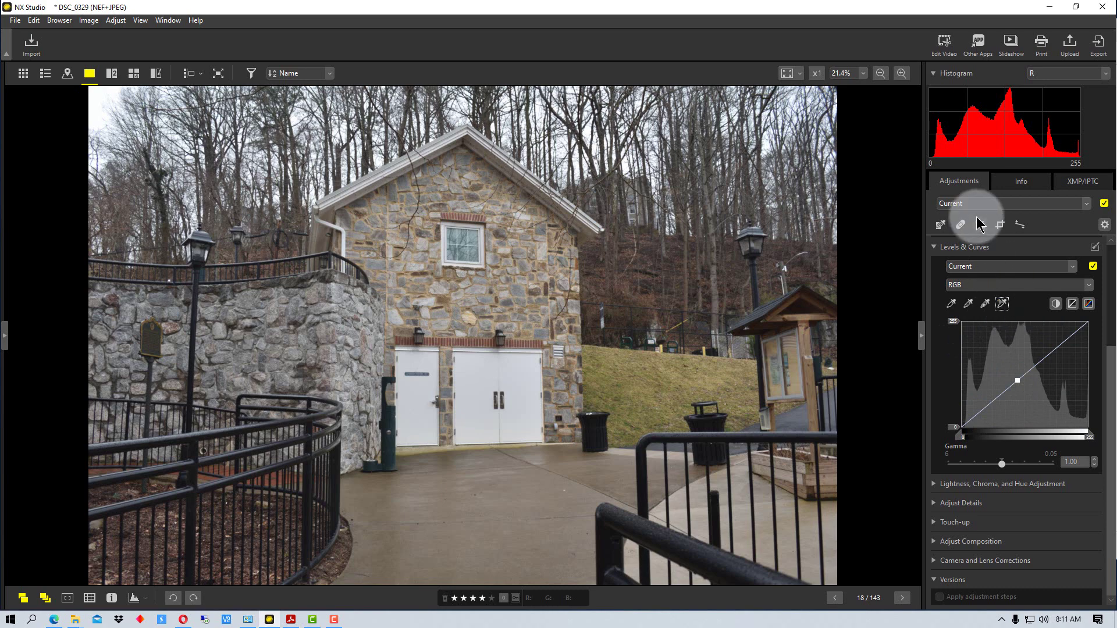
{"action": "left_click", "coordinate": [988, 268]}
{"action": "left_click", "coordinate": [992, 285]}
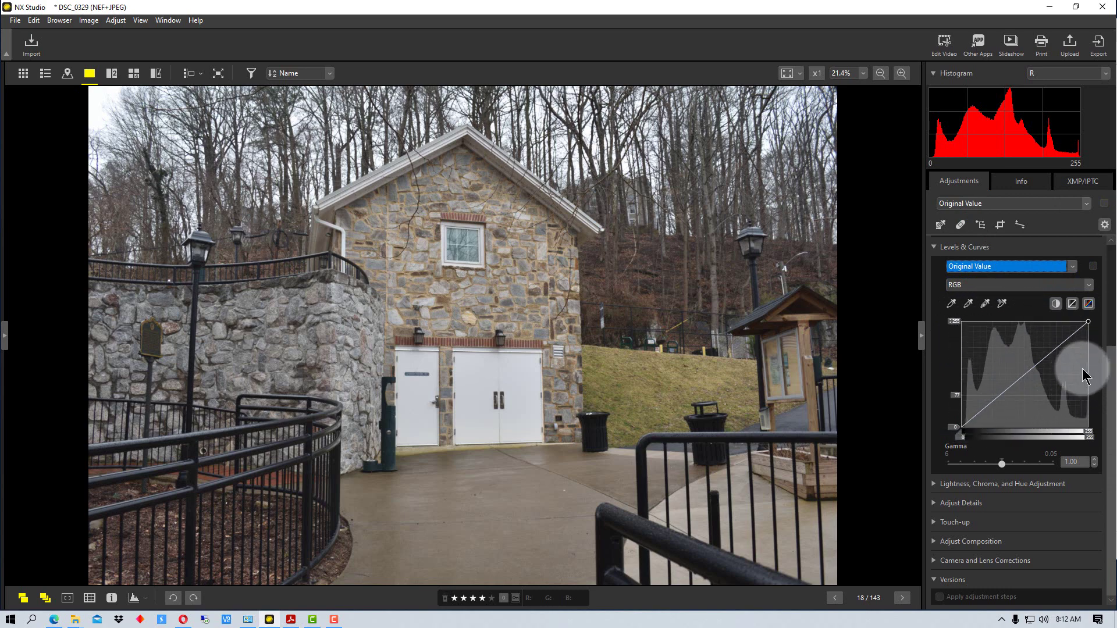
{"action": "left_click", "coordinate": [984, 408]}
{"action": "left_click_drag", "start_coordinate": [983, 409], "coordinate": [1110, 386]}
{"action": "left_click", "coordinate": [1017, 381]}
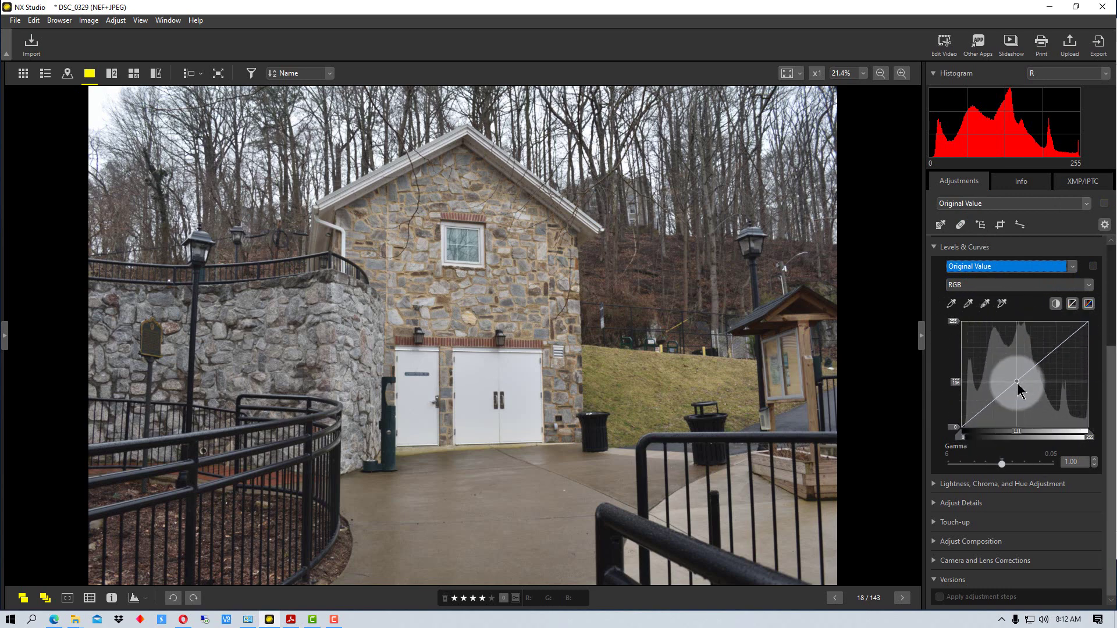
{"action": "left_click_drag", "start_coordinate": [1018, 382], "coordinate": [1048, 353]}
{"action": "left_click_drag", "start_coordinate": [1049, 409], "coordinate": [1086, 393]}
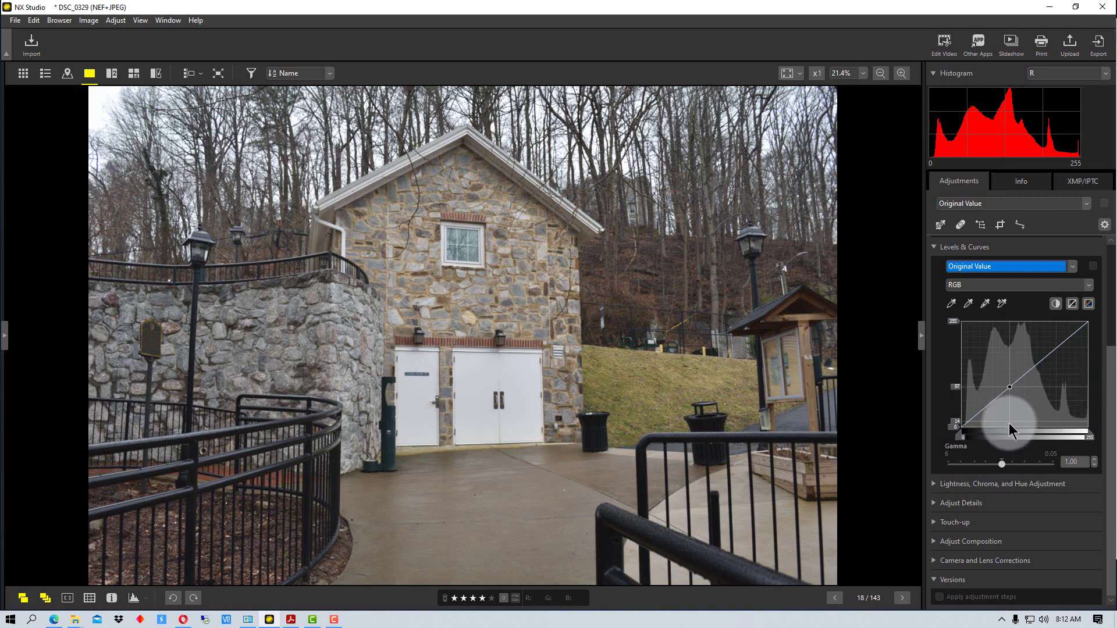
{"action": "mouse_move", "coordinate": [963, 434]}
{"action": "left_mouse_down"}
{"action": "mouse_move", "coordinate": [984, 437]}
{"action": "mouse_move", "coordinate": [955, 419]}
{"action": "left_mouse_up"}
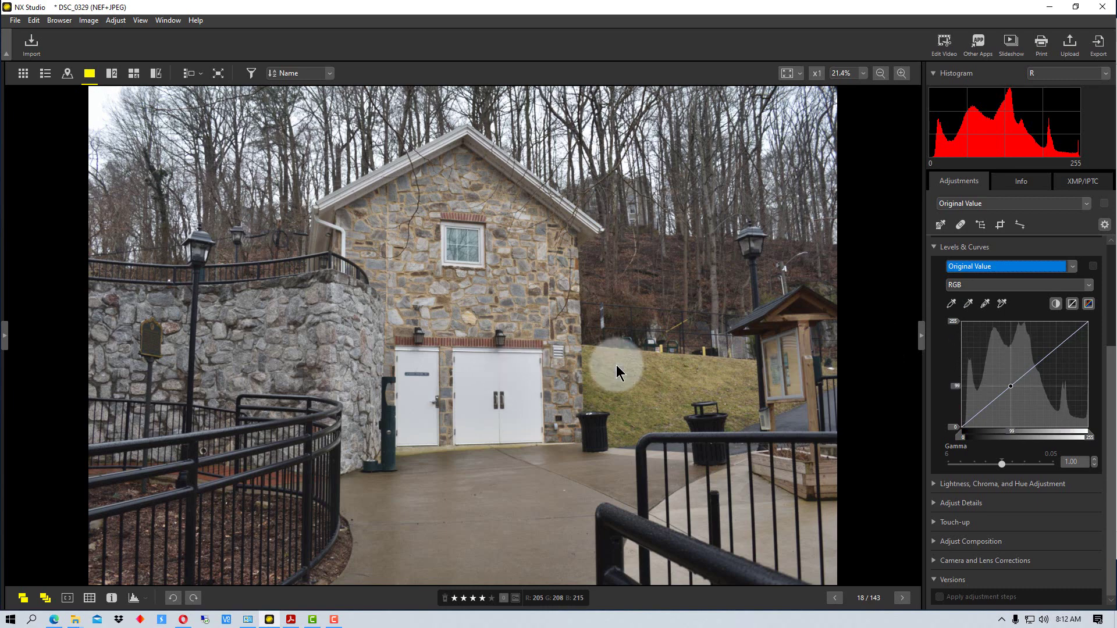
Test darkening by lowering the curve's white output, then return it toward 255
{"action": "left_click", "coordinate": [954, 325]}
{"action": "left_click_drag", "start_coordinate": [954, 326], "coordinate": [954, 373]}
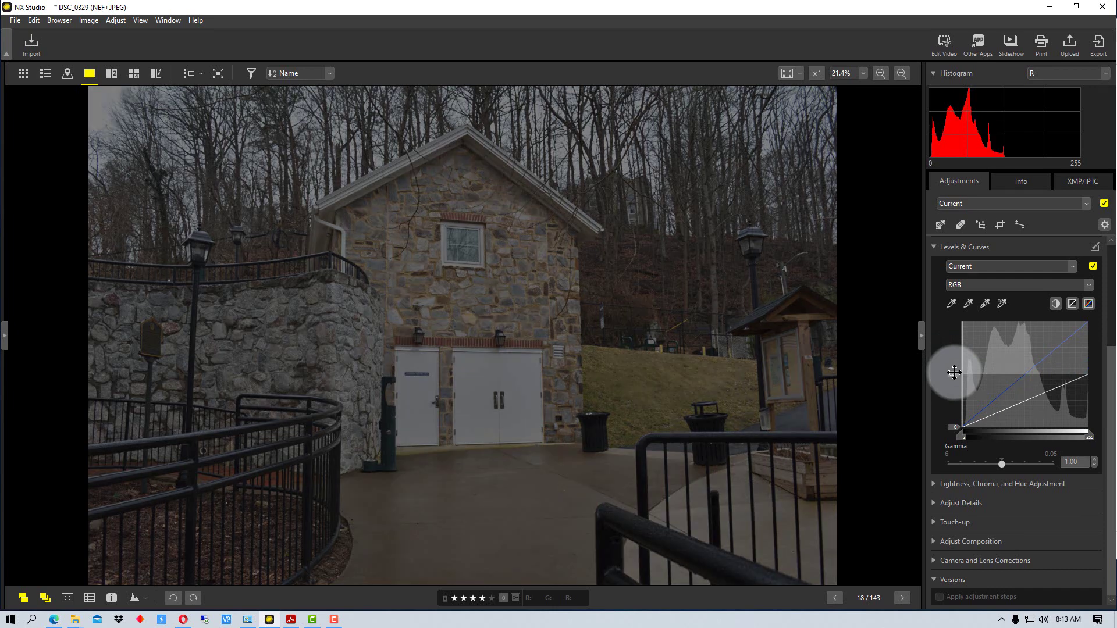
{"action": "left_click_drag", "start_coordinate": [963, 426], "coordinate": [947, 349]}
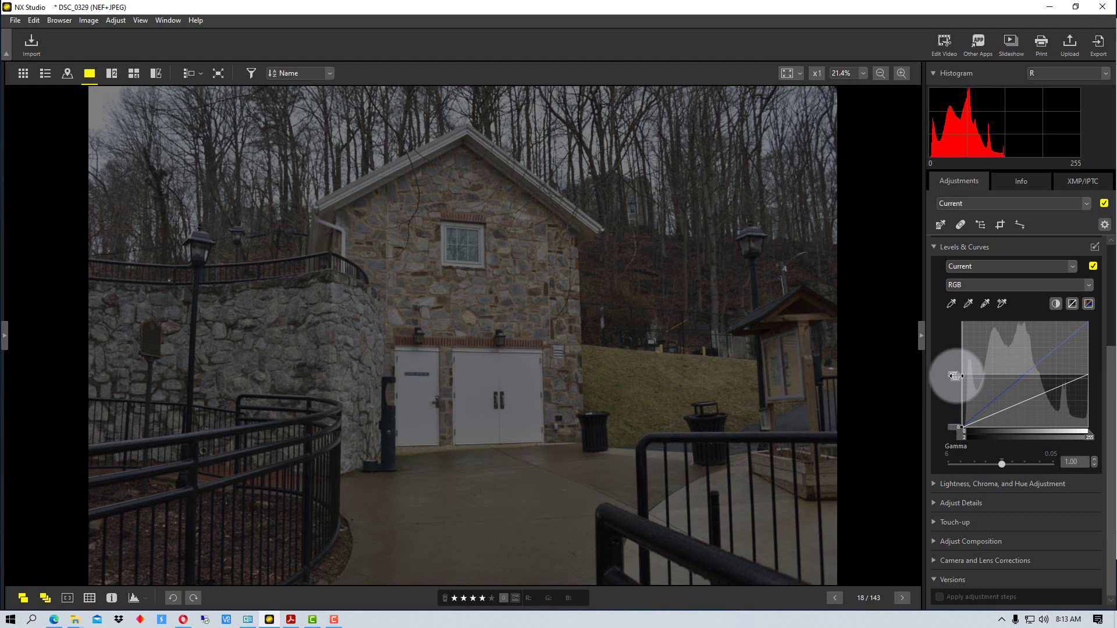
{"action": "mouse_move", "coordinate": [956, 377]}
{"action": "left_mouse_down"}
{"action": "mouse_move", "coordinate": [976, 367]}
{"action": "mouse_move", "coordinate": [956, 375]}
{"action": "mouse_move", "coordinate": [950, 357]}
{"action": "mouse_move", "coordinate": [950, 373]}
{"action": "mouse_move", "coordinate": [950, 312]}
{"action": "mouse_move", "coordinate": [969, 385]}
{"action": "left_mouse_up"}
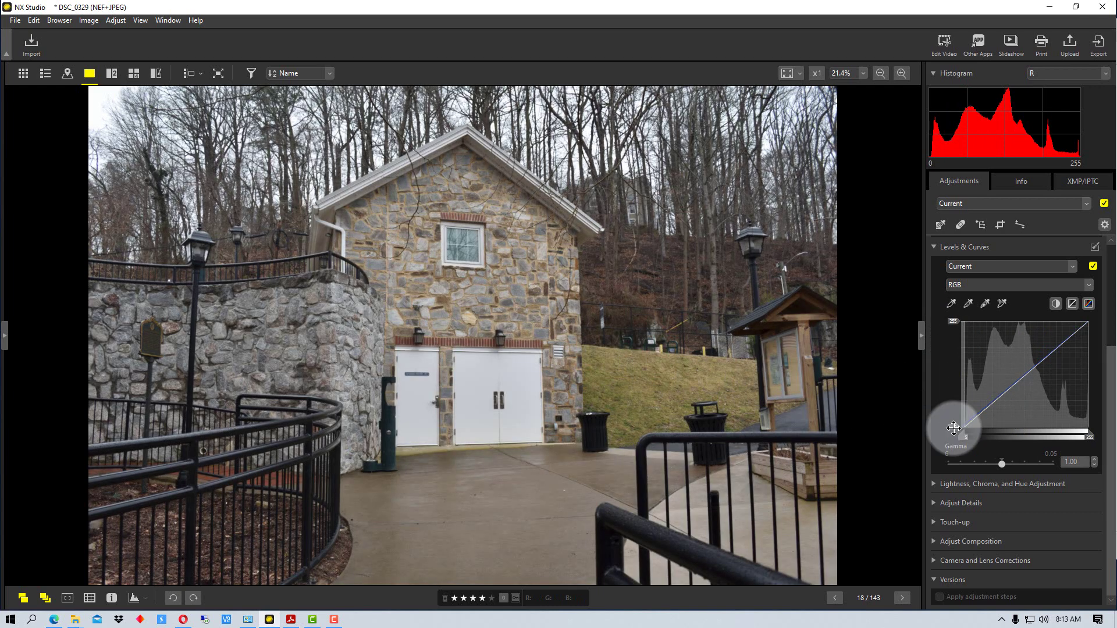
Lift the black output, add and remove a point at 57, then reset the black endpoint to 0
{"action": "mouse_move", "coordinate": [953, 428]}
{"action": "left_mouse_down"}
{"action": "mouse_move", "coordinate": [954, 399]}
{"action": "mouse_move", "coordinate": [951, 434]}
{"action": "left_mouse_up"}
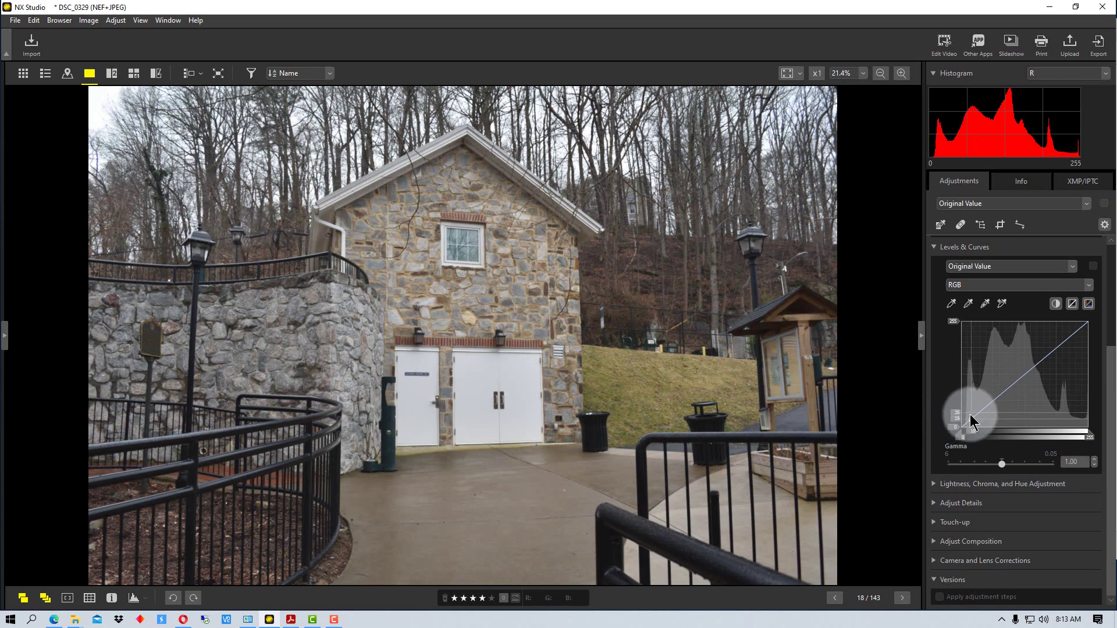
{"action": "left_click", "coordinate": [990, 403]}
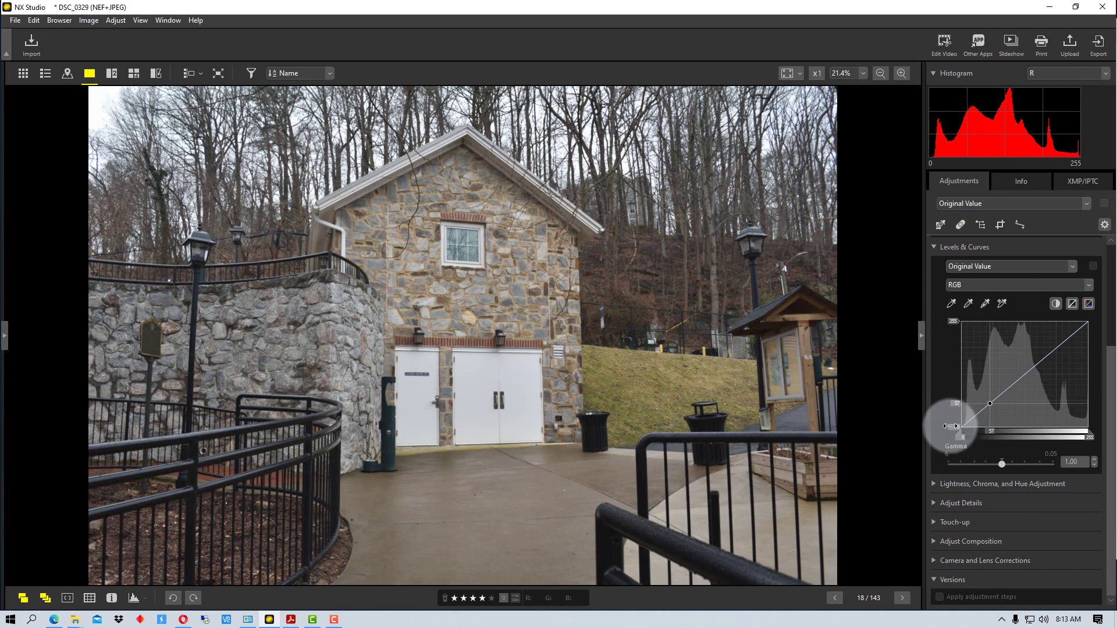
{"action": "mouse_move", "coordinate": [959, 423]}
{"action": "left_mouse_down"}
{"action": "mouse_move", "coordinate": [943, 424]}
{"action": "mouse_move", "coordinate": [956, 435]}
{"action": "left_mouse_up"}
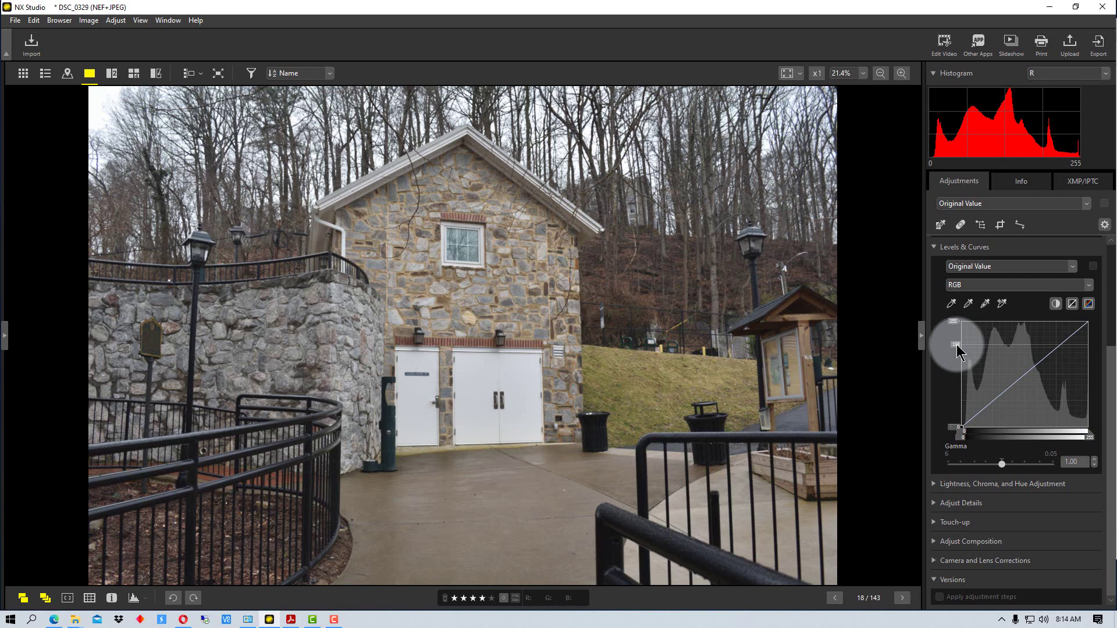
{"action": "left_click", "coordinate": [962, 427]}
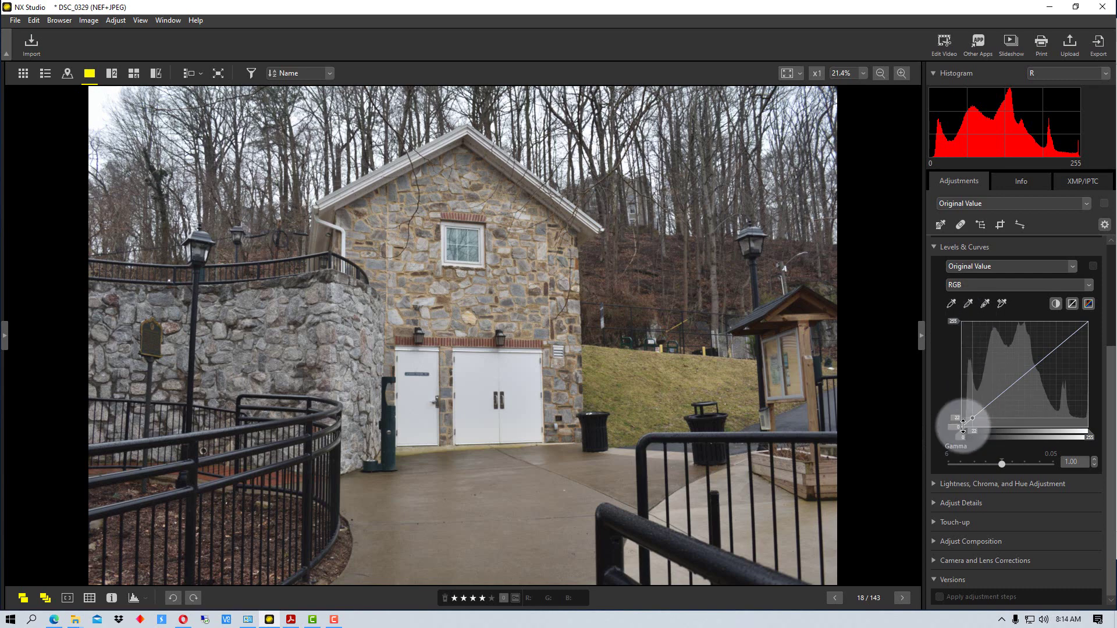
{"action": "left_click", "coordinate": [1090, 459]}
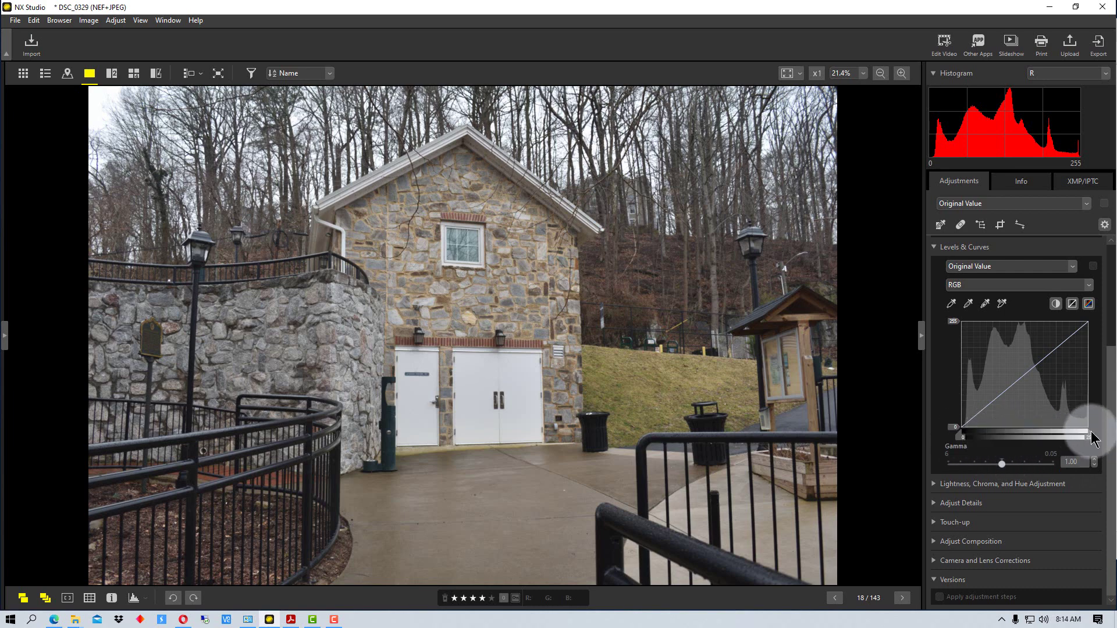
Trial moving the white input to about 209 and raising the black point
{"action": "left_click_drag", "start_coordinate": [1088, 431], "coordinate": [1066, 432]}
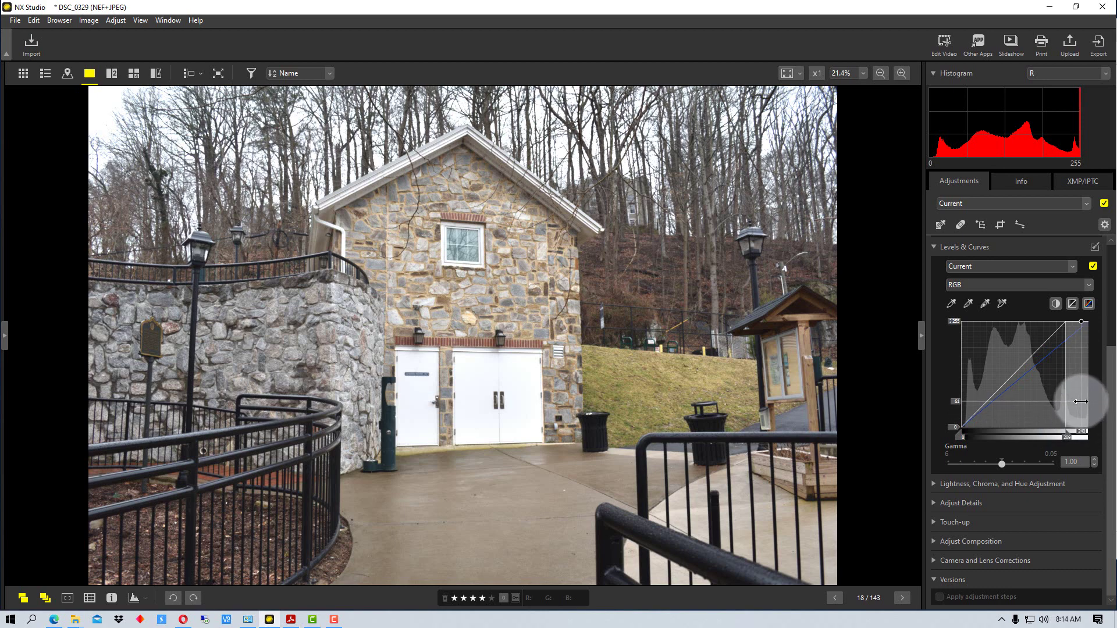
{"action": "mouse_move", "coordinate": [1080, 402]}
{"action": "left_mouse_down"}
{"action": "mouse_move", "coordinate": [1065, 416]}
{"action": "mouse_move", "coordinate": [1096, 410]}
{"action": "mouse_move", "coordinate": [1086, 400]}
{"action": "left_mouse_up"}
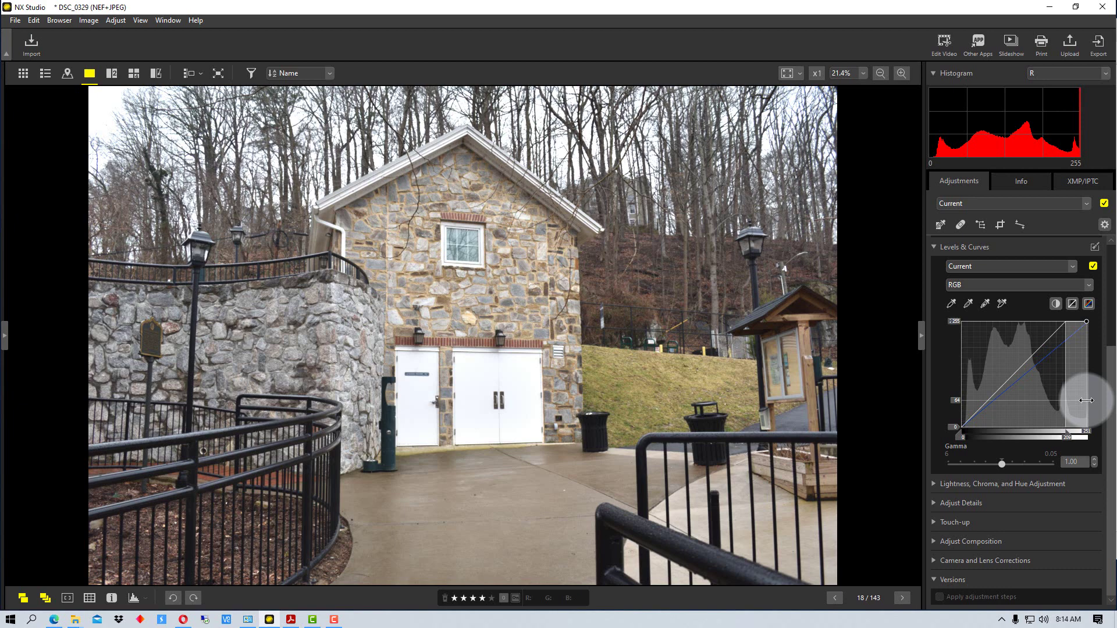
{"action": "left_click_drag", "start_coordinate": [1085, 400], "coordinate": [1084, 399]}
{"action": "left_click_drag", "start_coordinate": [961, 438], "coordinate": [1045, 427]}
Add and adjust curve points, then reset Levels & Curves to Original Value
{"action": "left_click", "coordinate": [1010, 425]}
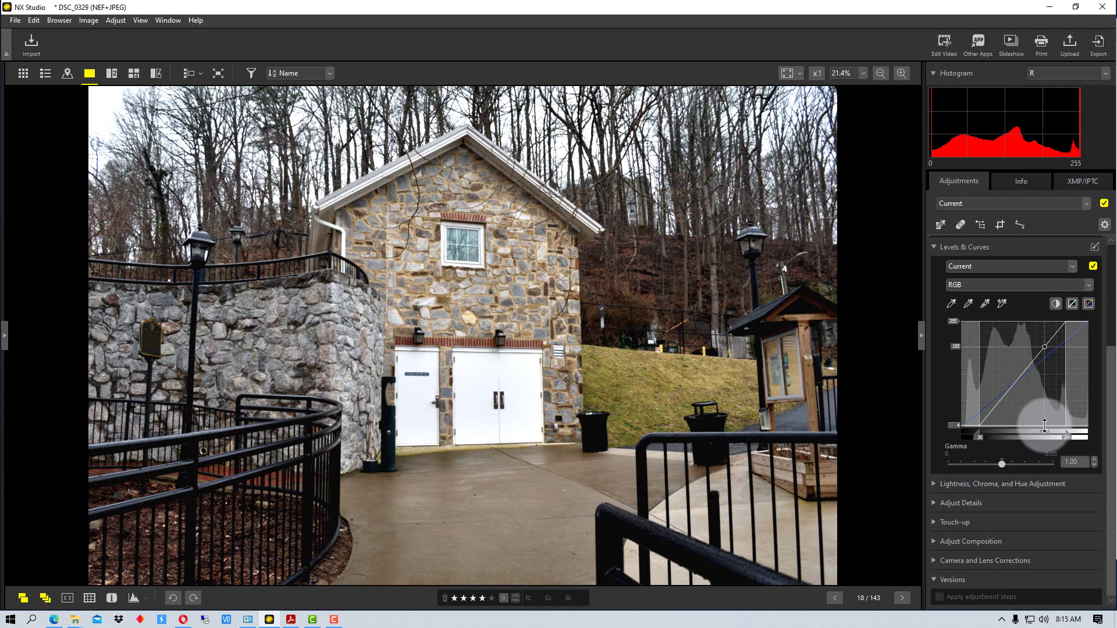
{"action": "left_click_drag", "start_coordinate": [1044, 426], "coordinate": [1102, 336]}
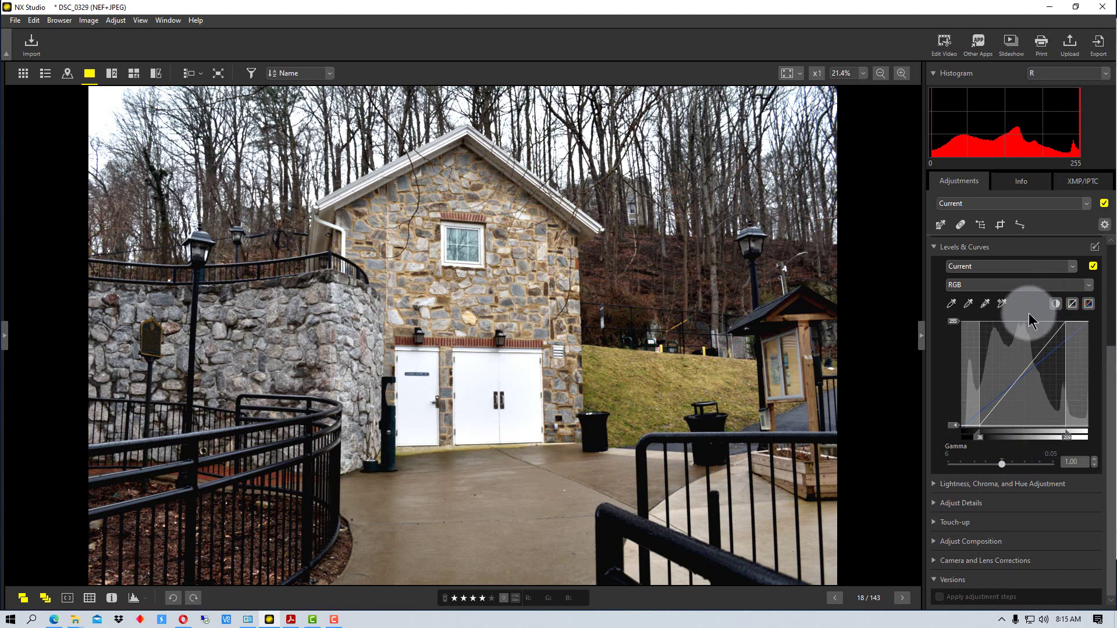
{"action": "left_click", "coordinate": [1041, 351]}
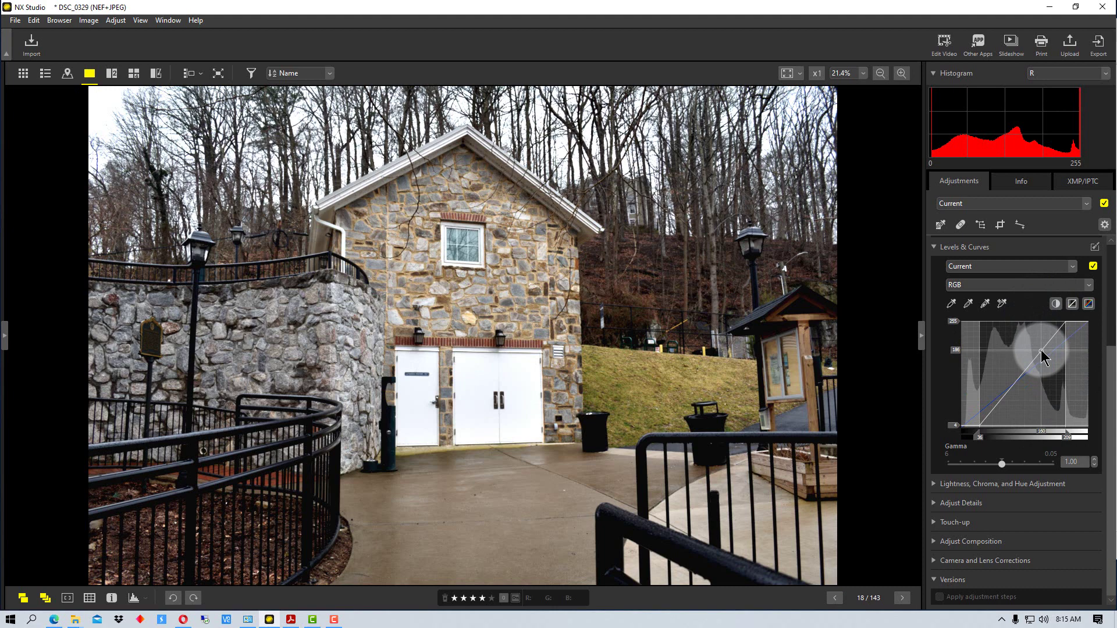
{"action": "left_click_drag", "start_coordinate": [1041, 351], "coordinate": [1032, 326]}
{"action": "left_click", "coordinate": [969, 266]}
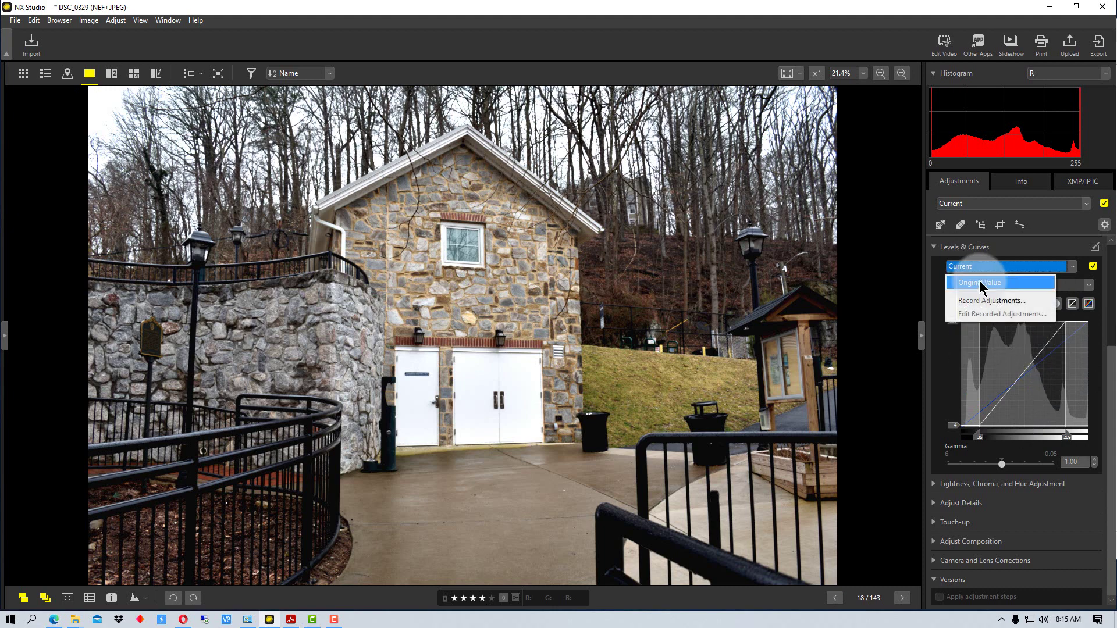
{"action": "left_click", "coordinate": [982, 285]}
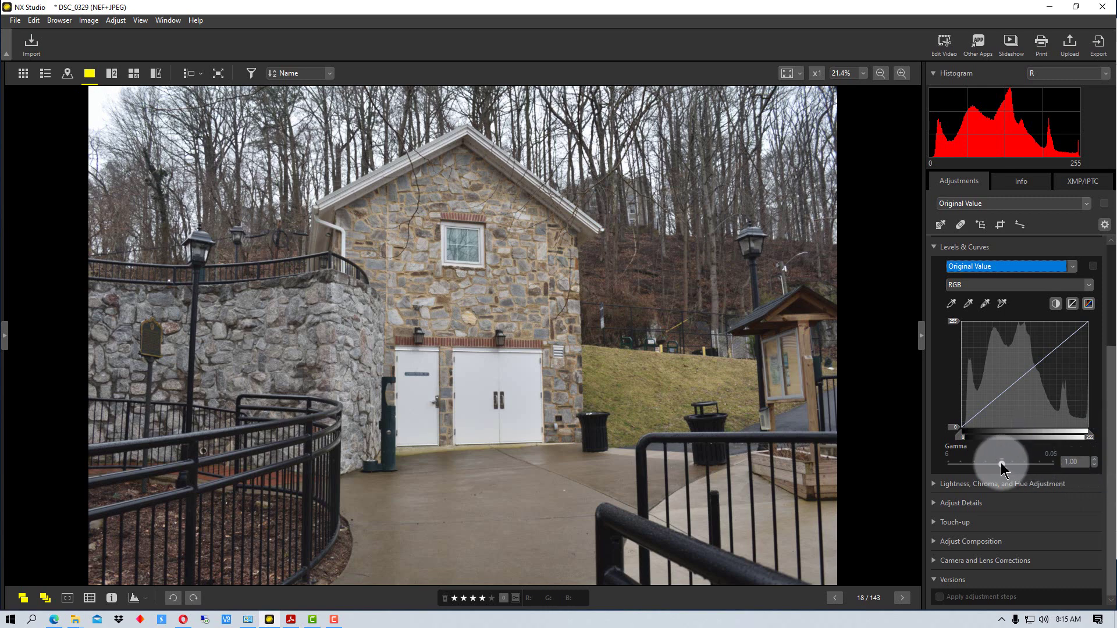
{"action": "mouse_move", "coordinate": [1000, 462]}
{"action": "left_mouse_down"}
{"action": "mouse_move", "coordinate": [1021, 463]}
{"action": "mouse_move", "coordinate": [982, 465]}
{"action": "mouse_move", "coordinate": [1019, 463]}
{"action": "mouse_move", "coordinate": [976, 451]}
{"action": "mouse_move", "coordinate": [1002, 458]}
{"action": "left_mouse_up"}
{"action": "left_click_drag", "start_coordinate": [1042, 360], "coordinate": [1042, 358]}
{"action": "left_click", "coordinate": [997, 265]}
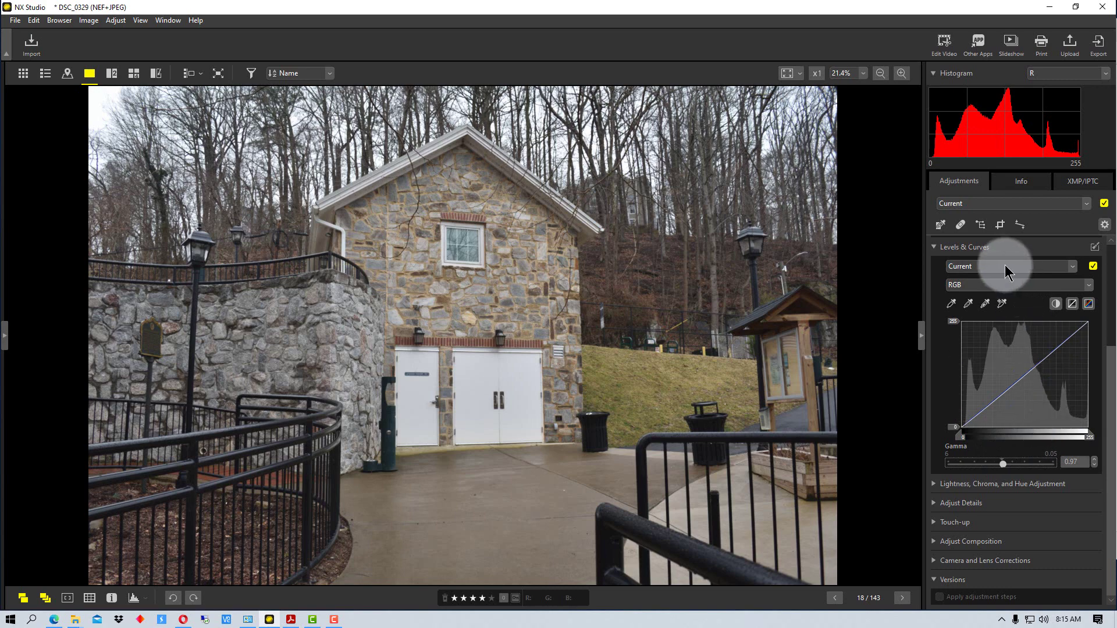
{"action": "left_click", "coordinate": [996, 283]}
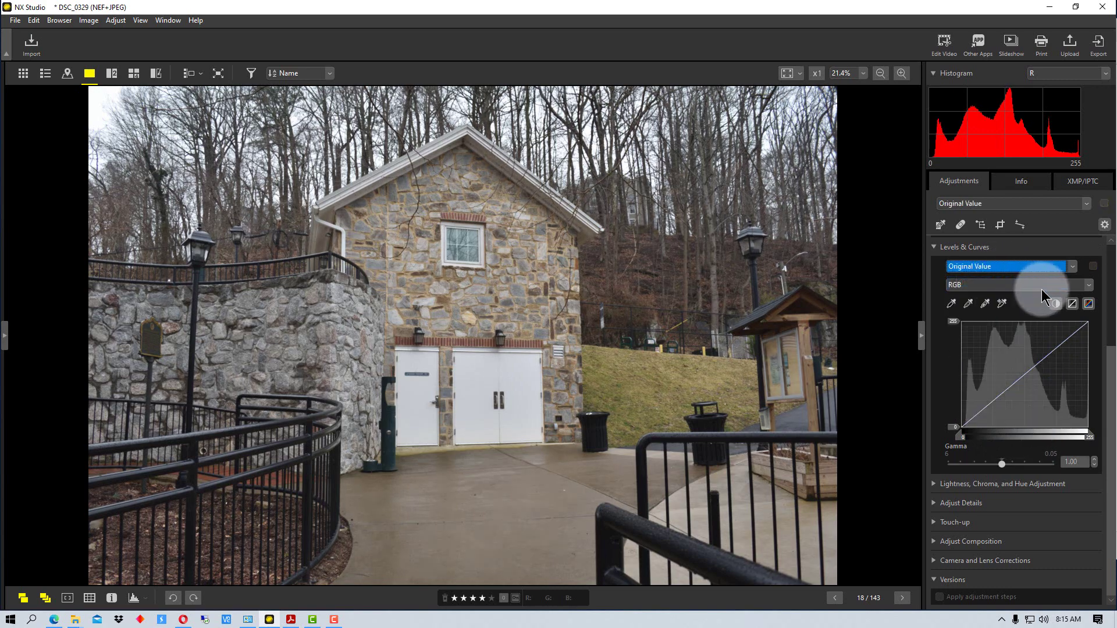
{"action": "left_click", "coordinate": [1019, 377]}
{"action": "left_click_drag", "start_coordinate": [1021, 378], "coordinate": [1054, 353]}
{"action": "left_click", "coordinate": [1006, 392]}
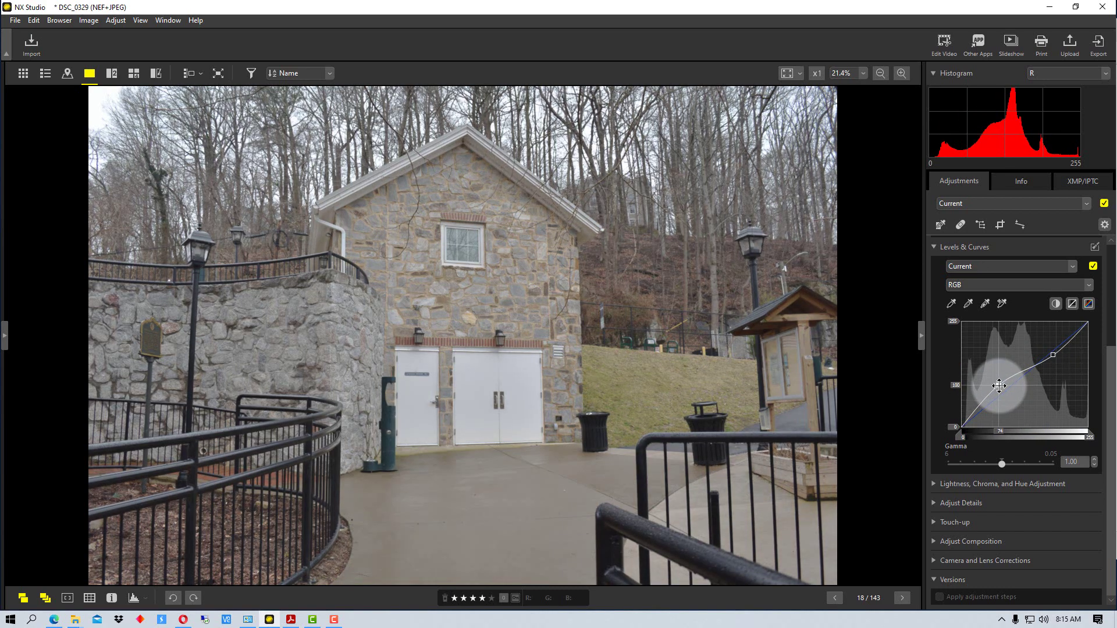
{"action": "left_click_drag", "start_coordinate": [1005, 391], "coordinate": [1002, 392]}
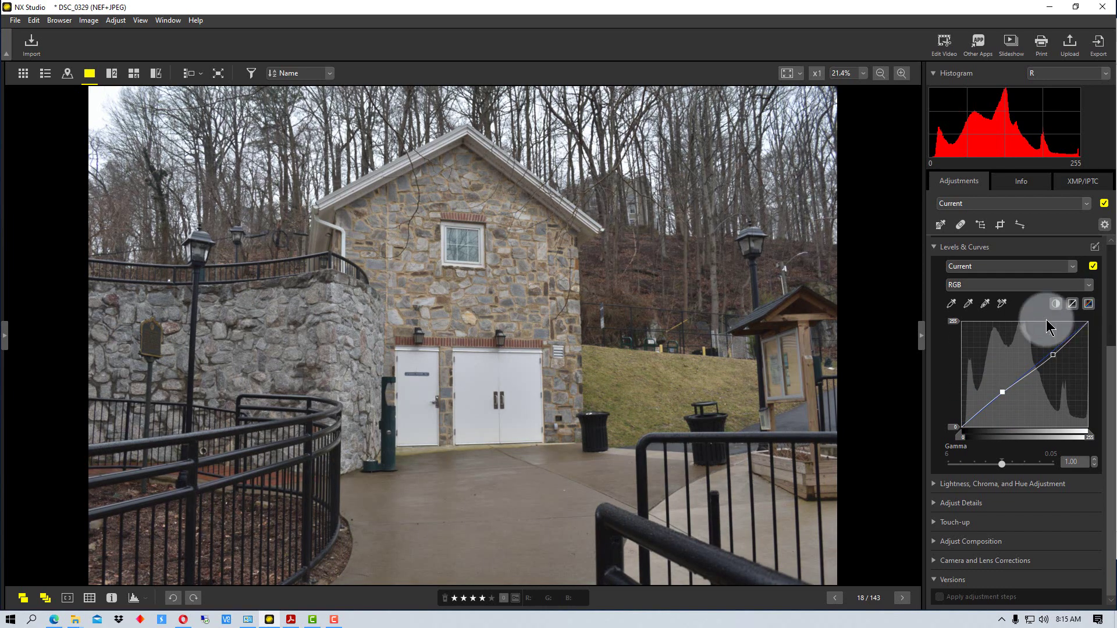
{"action": "left_click", "coordinate": [1007, 264]}
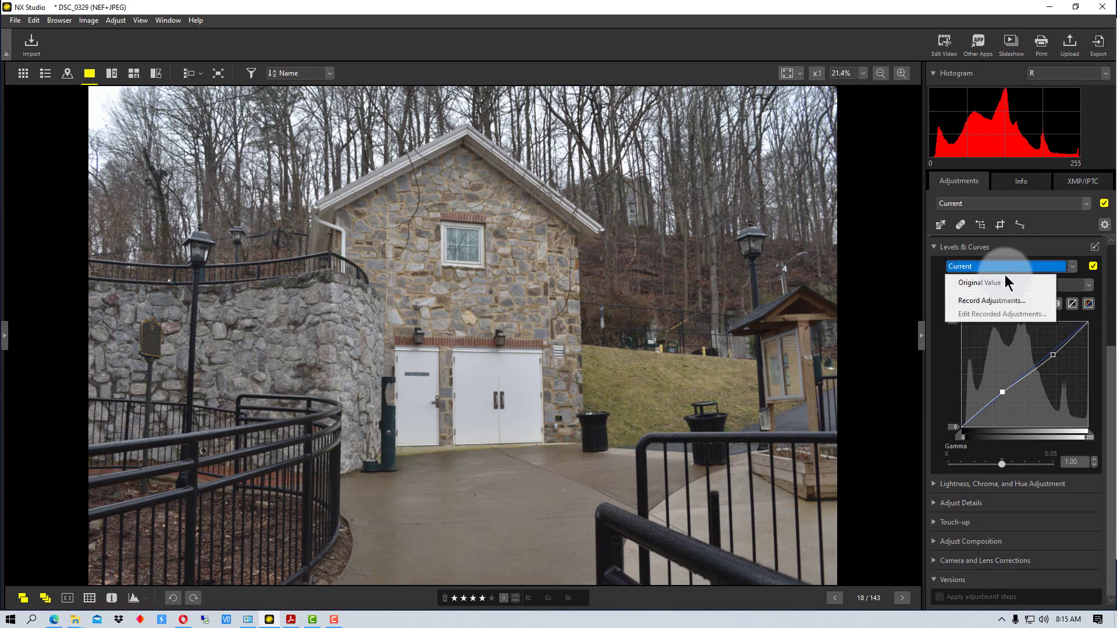
{"action": "left_click", "coordinate": [995, 283]}
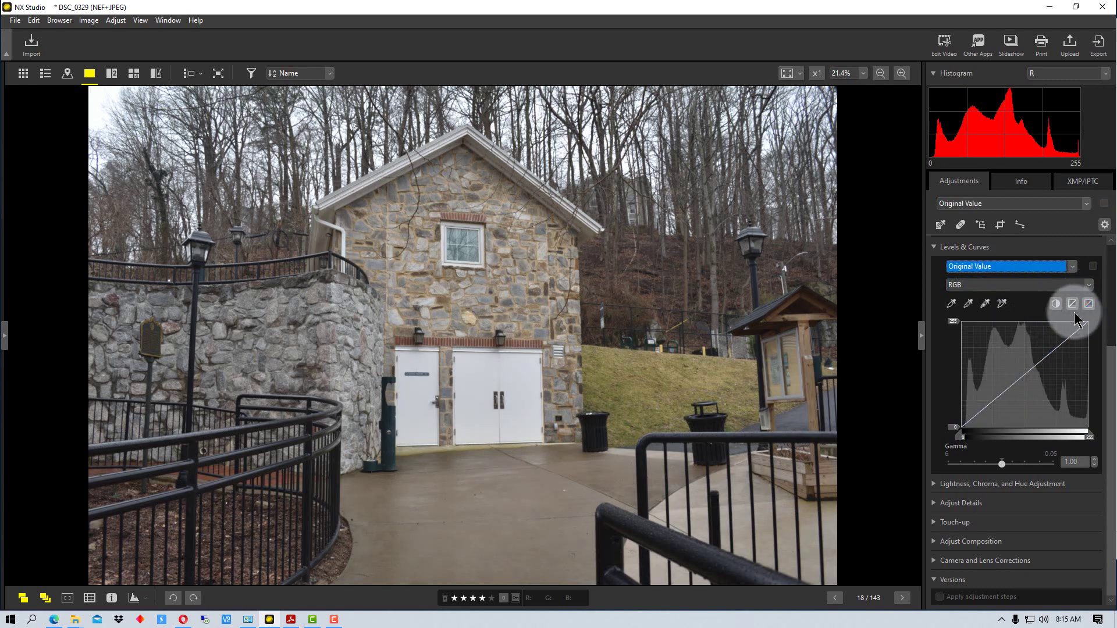
Switch the curve to the Red channel and add a point to reduce red
{"action": "left_click", "coordinate": [997, 287]}
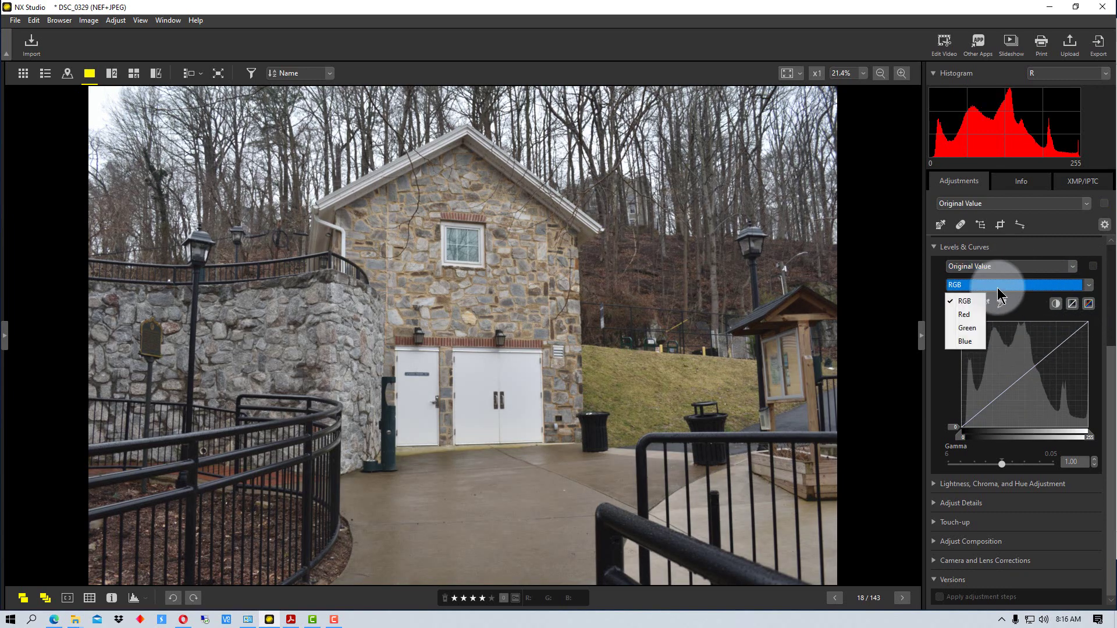
{"action": "left_click", "coordinate": [975, 314]}
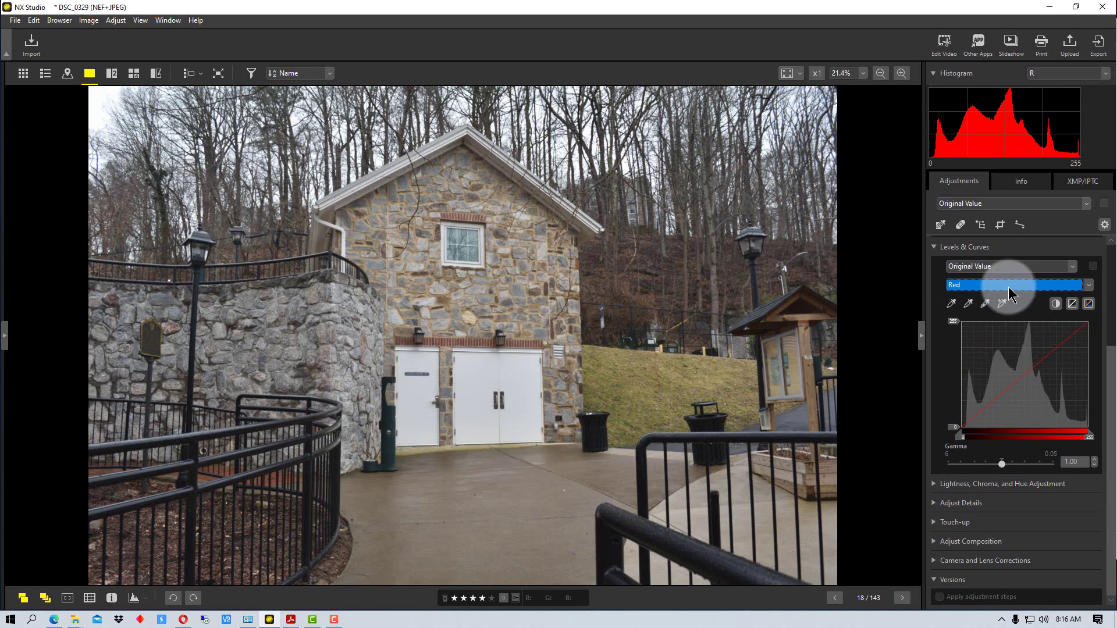
{"action": "left_click", "coordinate": [1032, 365]}
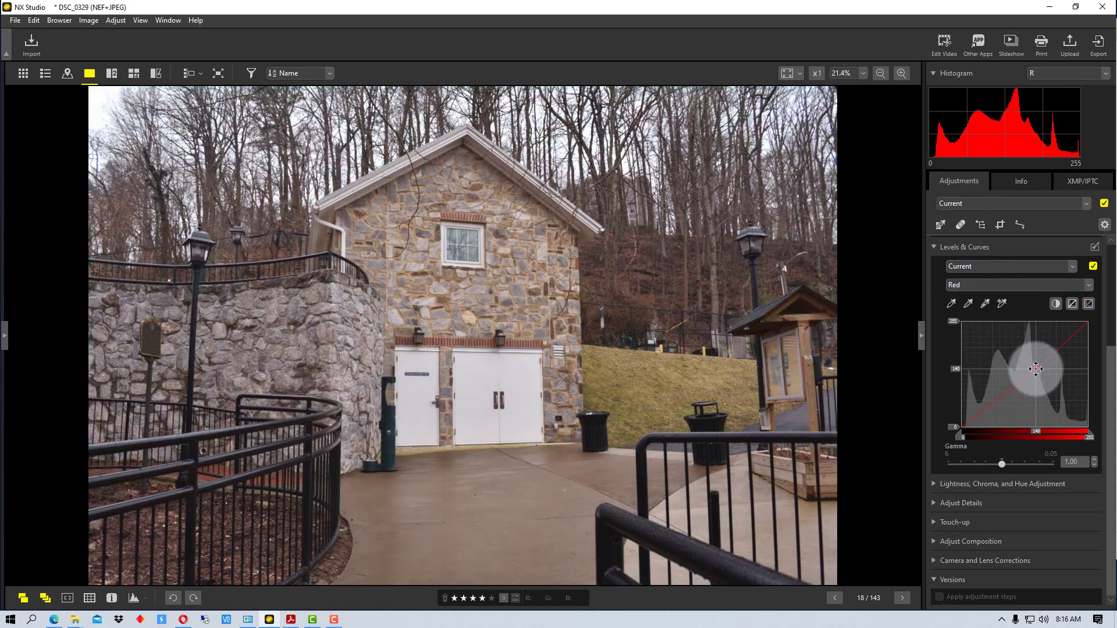
{"action": "mouse_move", "coordinate": [1032, 366]}
{"action": "left_mouse_down"}
{"action": "mouse_move", "coordinate": [1011, 361]}
{"action": "mouse_move", "coordinate": [1024, 367]}
{"action": "left_mouse_up"}
Reset the Red curve to Original Value and set its gamma to 1.06
{"action": "left_click", "coordinate": [979, 266]}
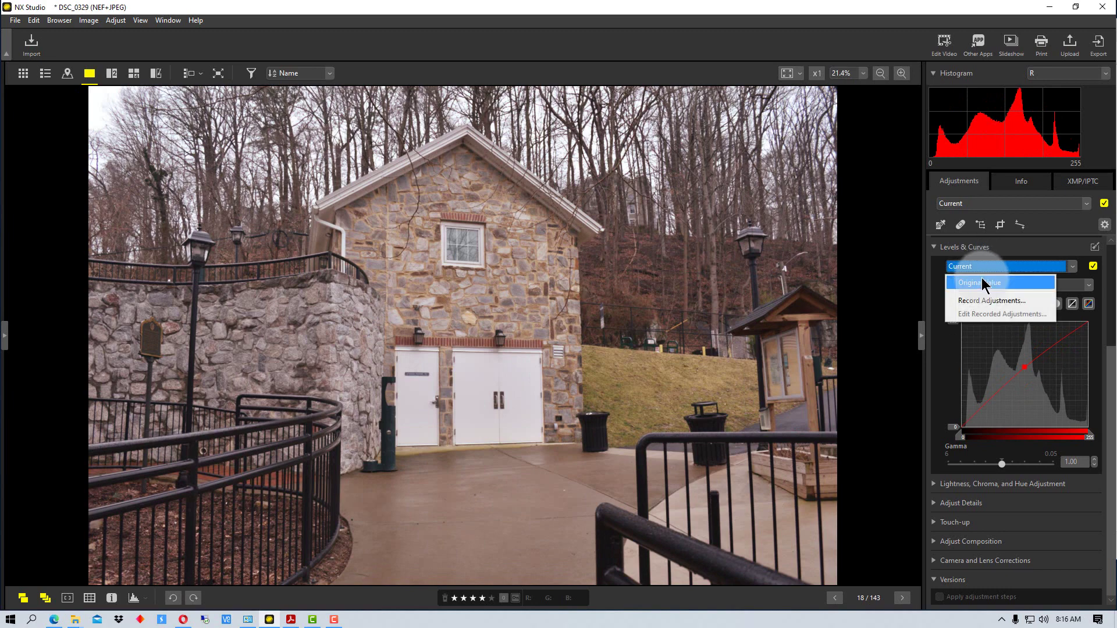
{"action": "left_click", "coordinate": [982, 283]}
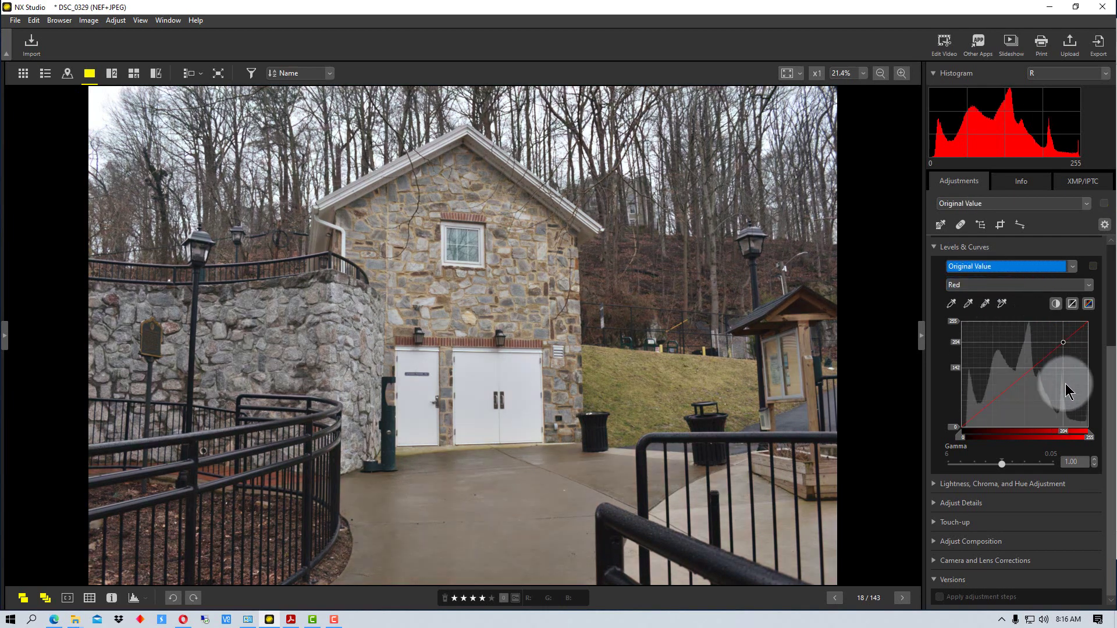
{"action": "left_click_drag", "start_coordinate": [1001, 463], "coordinate": [1000, 462]}
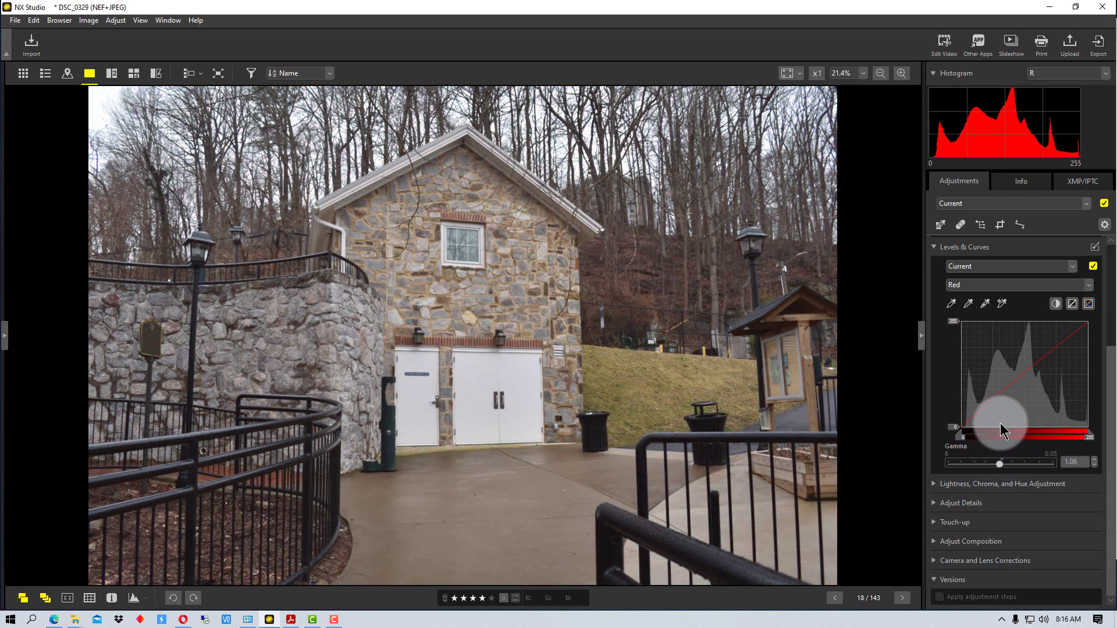
{"action": "left_click", "coordinate": [989, 267]}
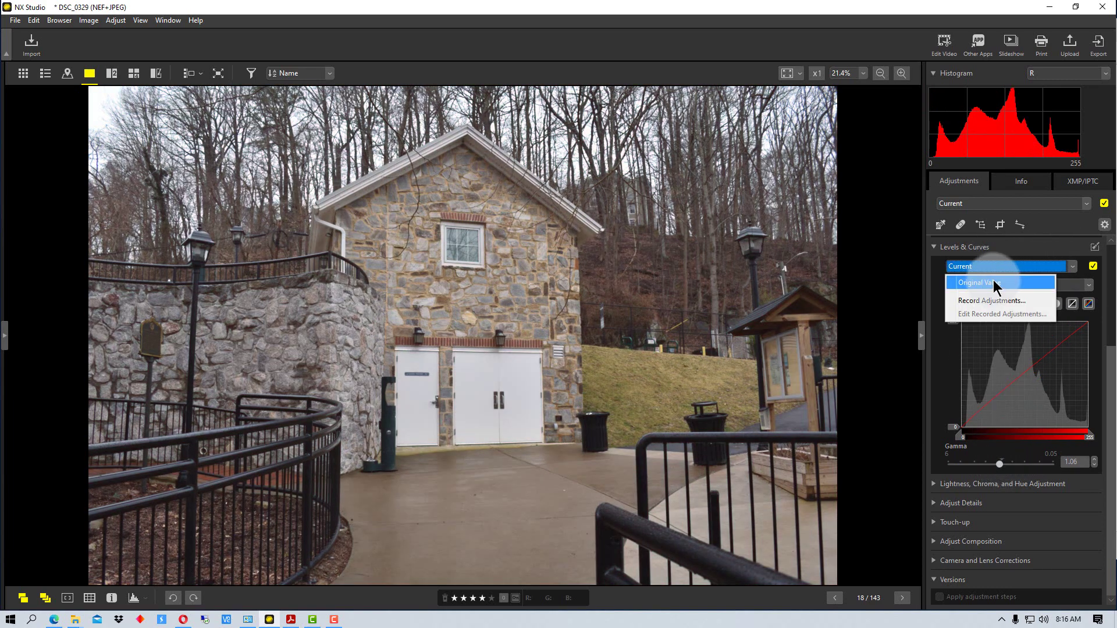
Reset the Red channel to Original Value, dropping the 1.06 gamma
{"action": "left_click", "coordinate": [993, 288]}
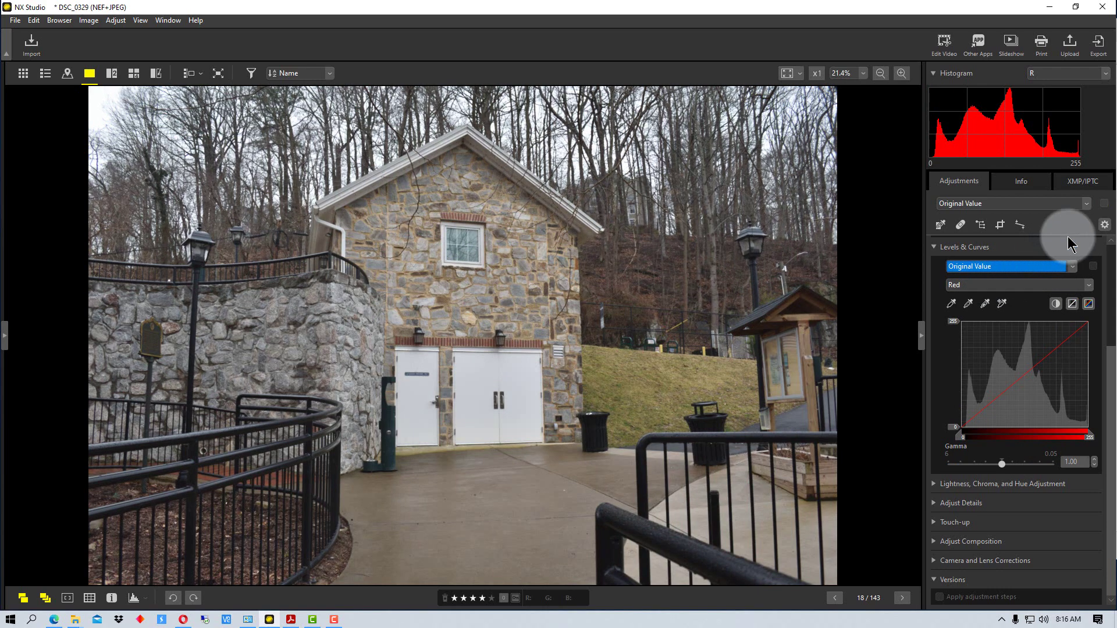